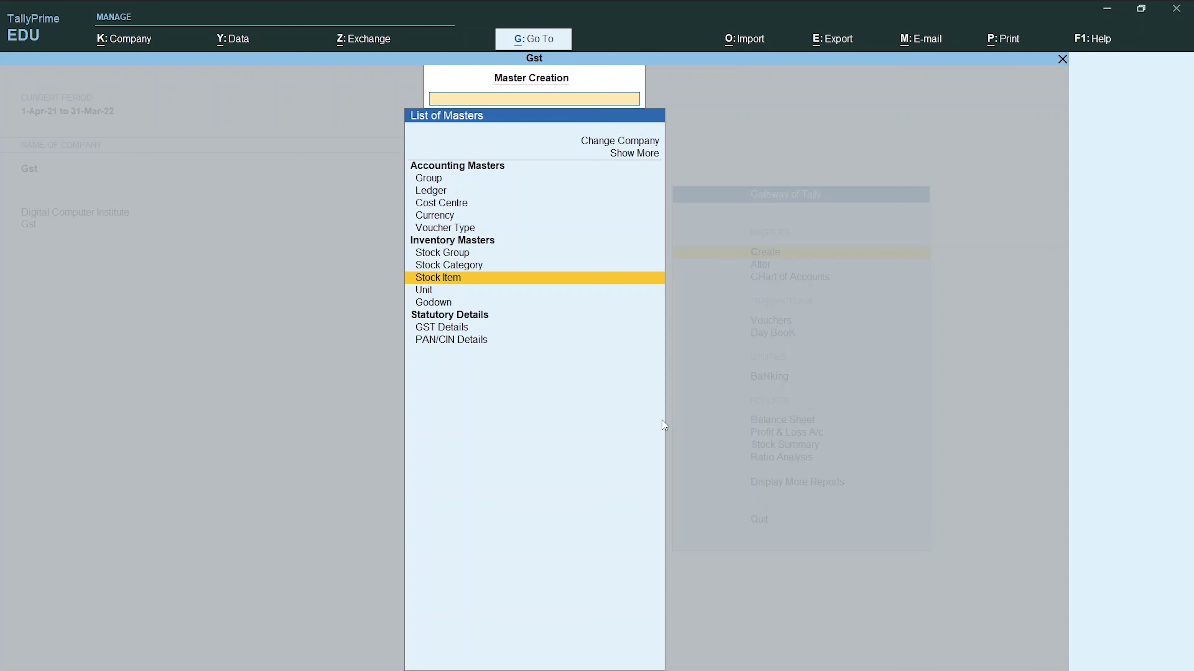
{"action": "key", "text": "Escape"}
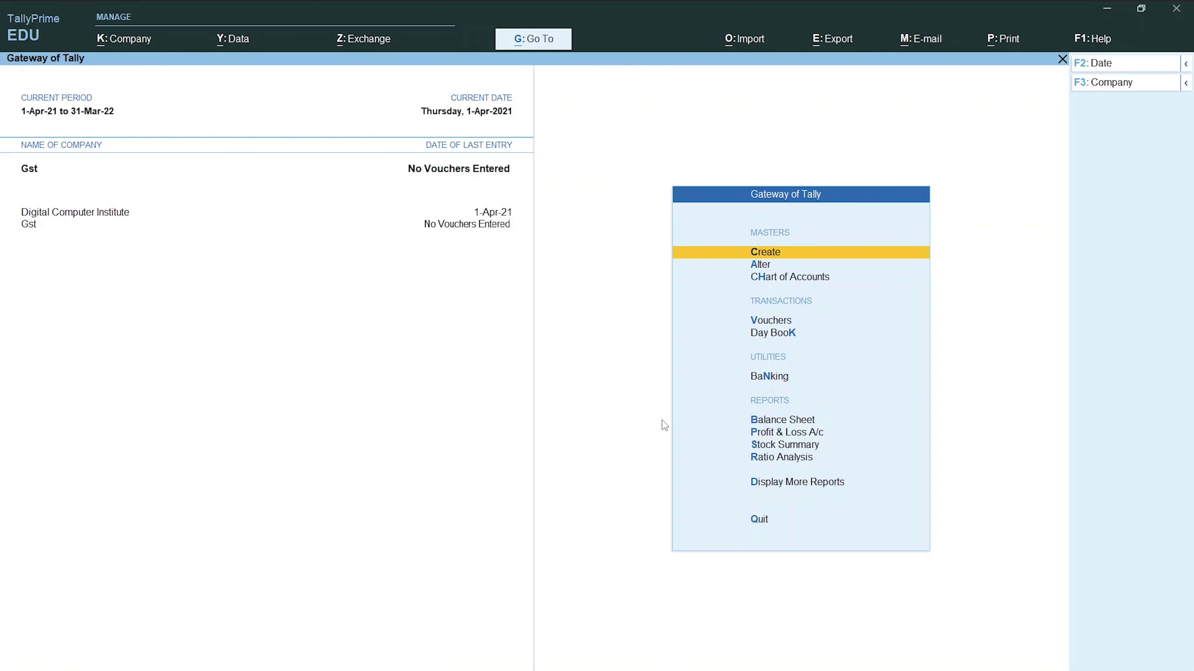
{"action": "key", "text": "Return"}
{"action": "key", "text": "Down"}
{"action": "key", "text": "Escape"}
Step: Start creating a stock item named Laptop, leaving its alias empty
{"action": "key", "text": "Return"}
{"action": "key", "text": "Down"}
{"action": "key", "text": "Down"}
{"action": "key", "text": "Down"}
{"action": "key", "text": "Down"}
{"action": "key", "text": "Down"}
{"action": "key", "text": "Down"}
{"action": "key", "text": "Down"}
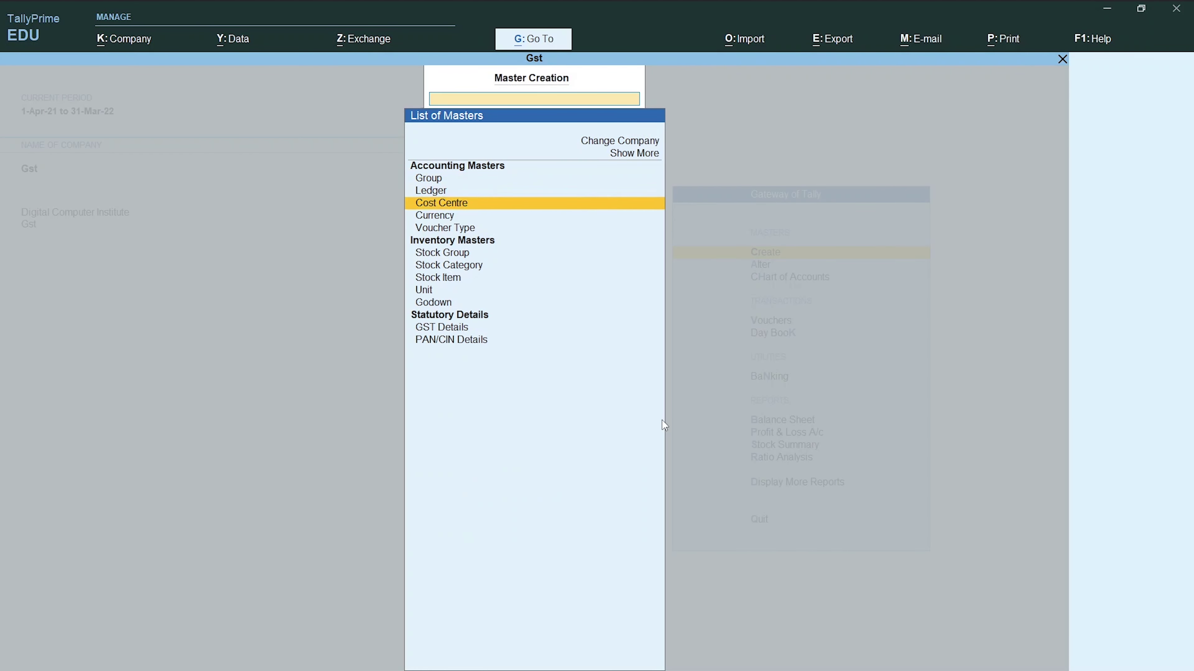
{"action": "key", "text": "Down"}
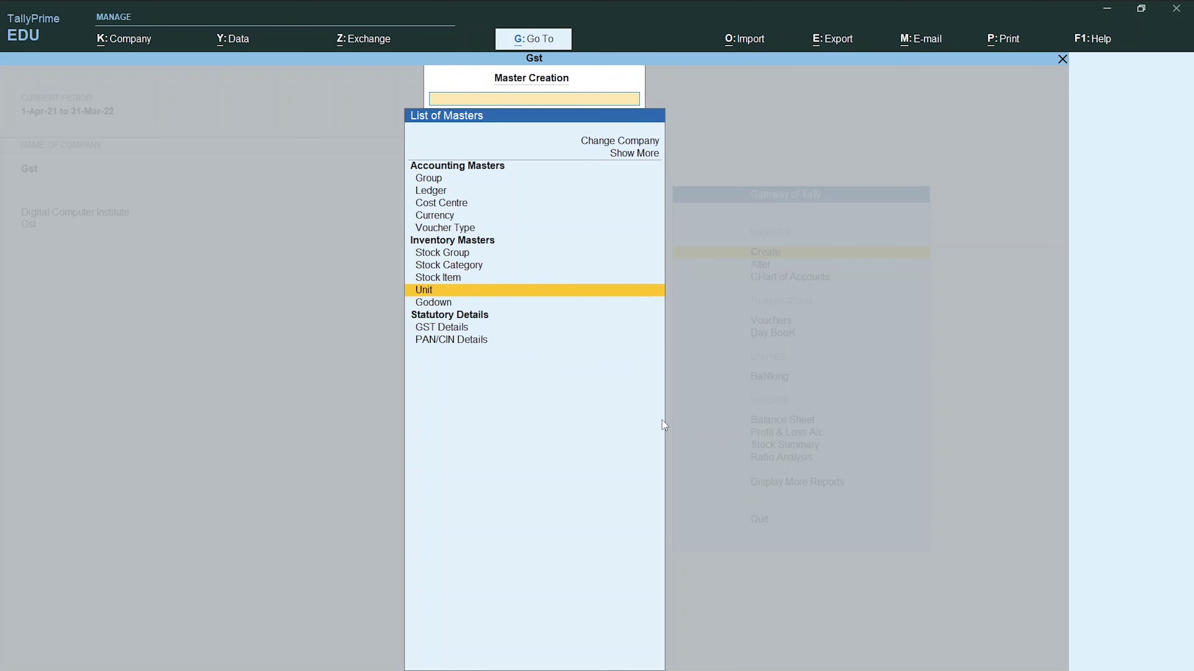
{"action": "key", "text": "Up"}
{"action": "key", "text": "Return"}
{"action": "type", "text": "L"}
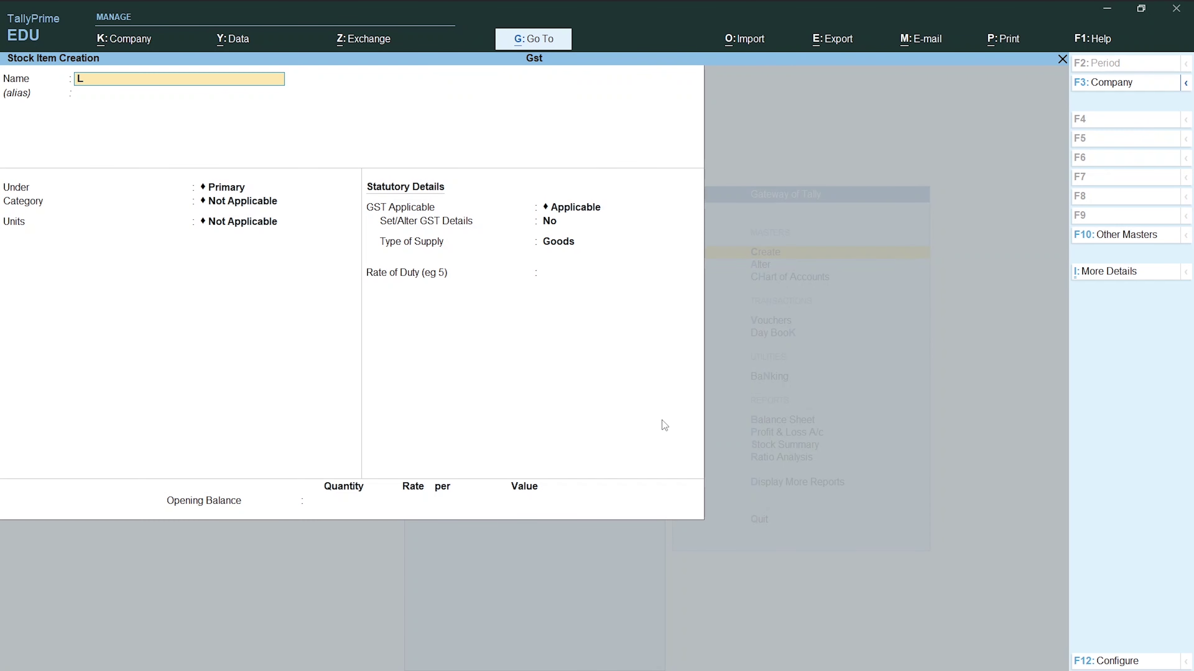
{"action": "type", "text": "aptop"}
{"action": "key", "text": "Return"}
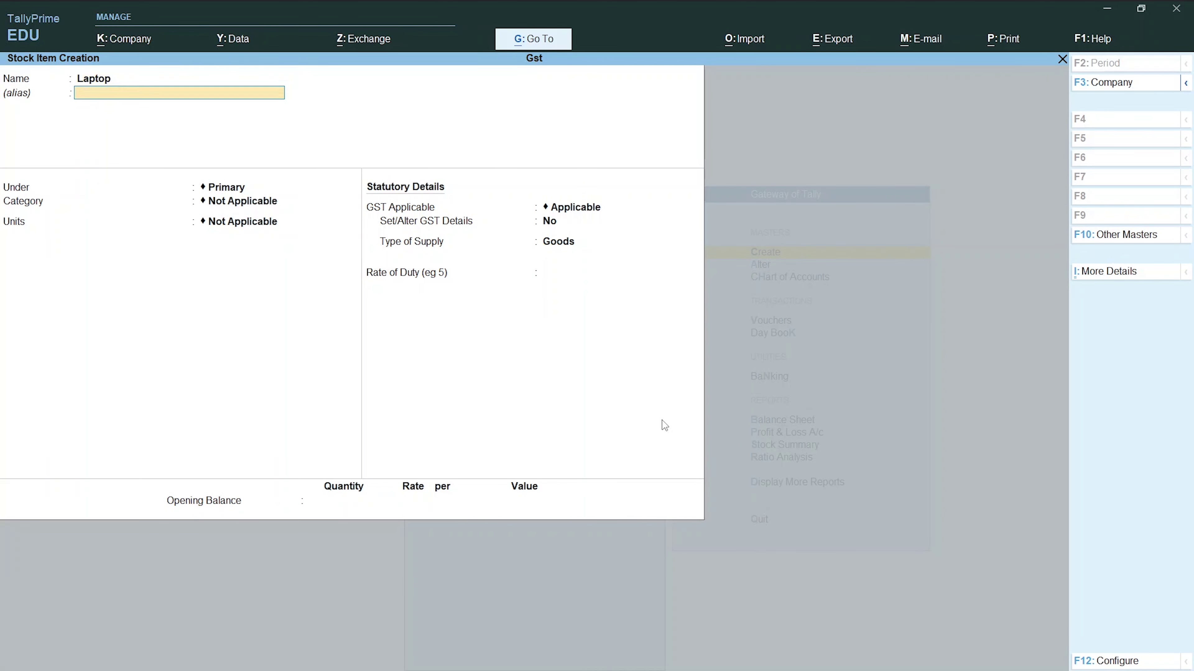
{"action": "key", "text": "Return"}
Step: Place the Laptop stock item under the Computer group and assign the Samsung category
{"action": "key", "text": "Down"}
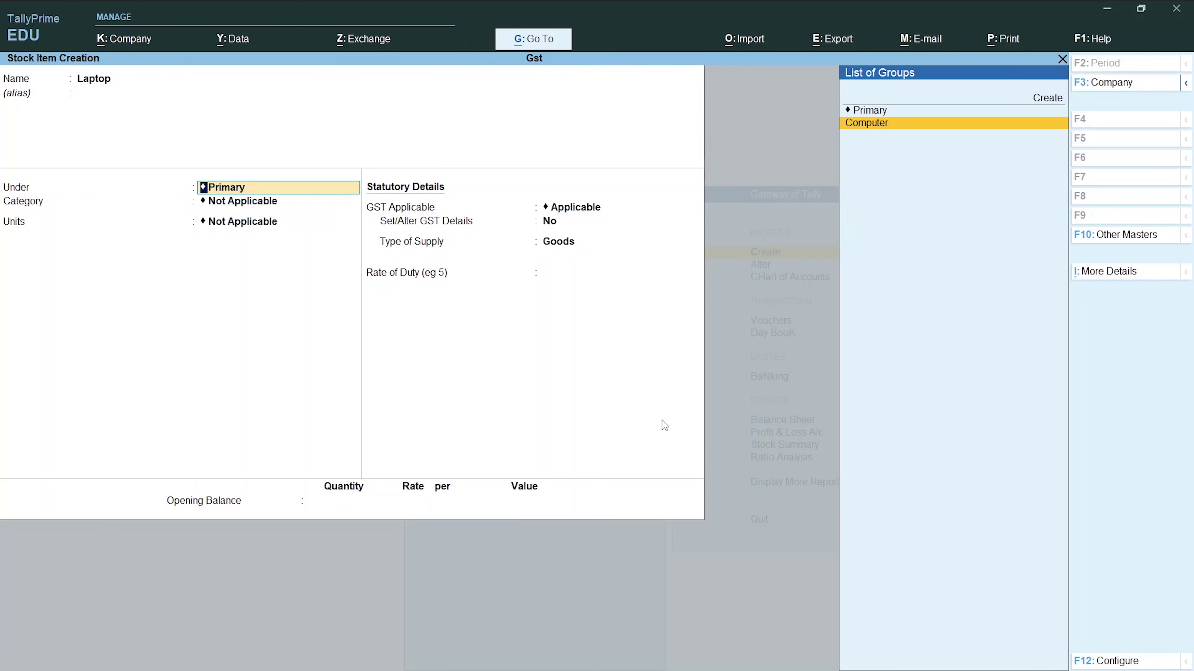
{"action": "key", "text": "Return"}
{"action": "key", "text": "Down"}
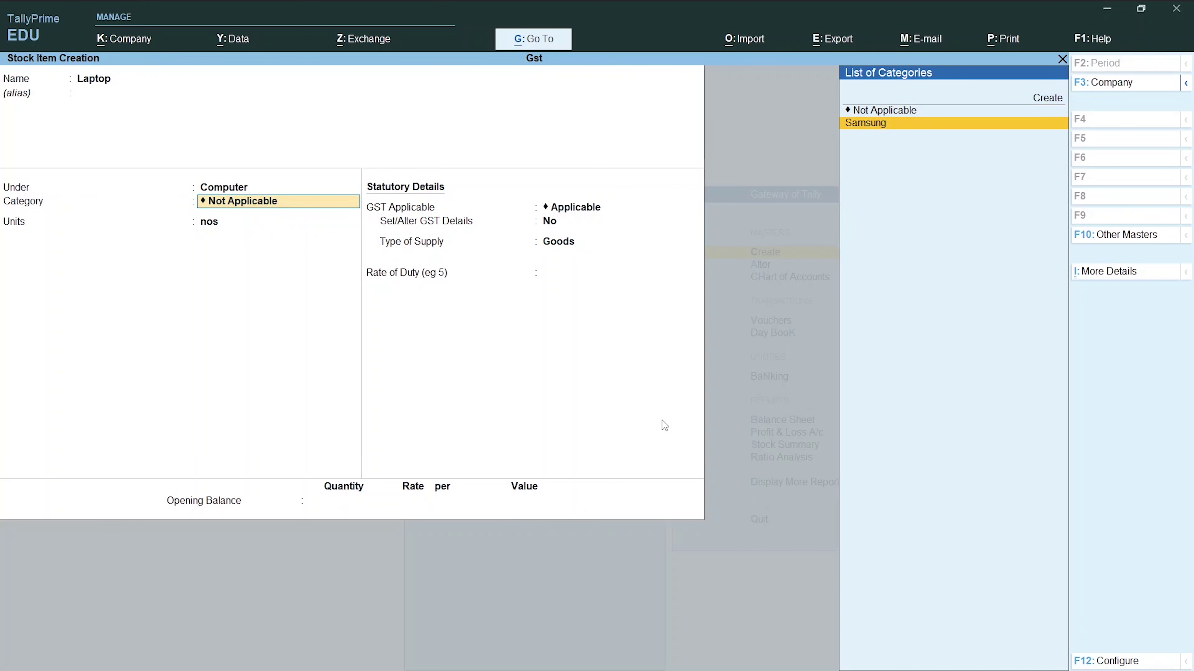
{"action": "key", "text": "Return"}
{"action": "key", "text": "Return"}
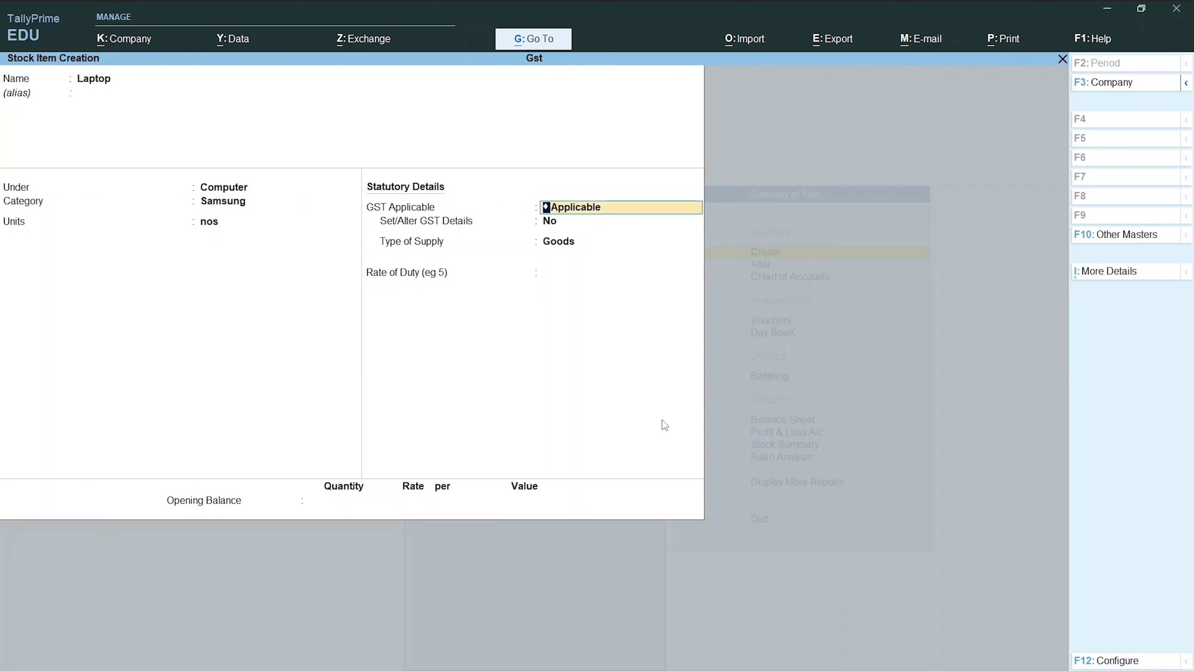
Step: Keep GST applicable for Laptop, turn on setting its GST details, and choose On Value as the calculation type
{"action": "key", "text": "Return"}
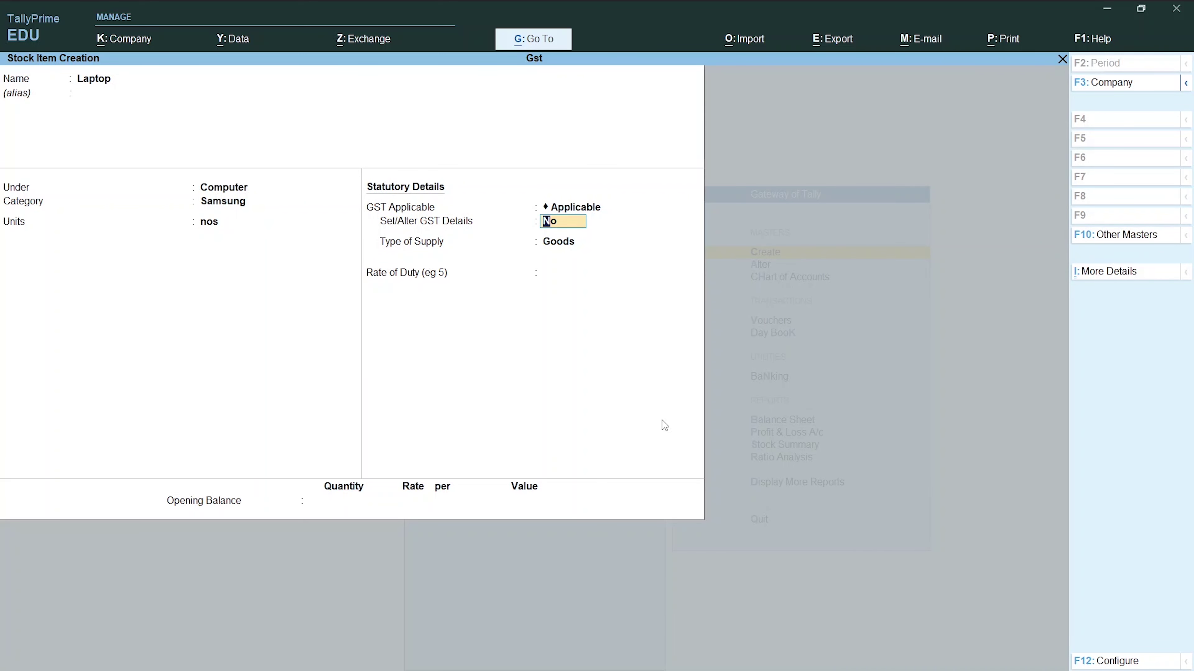
{"action": "type", "text": "y"}
{"action": "key", "text": "Return"}
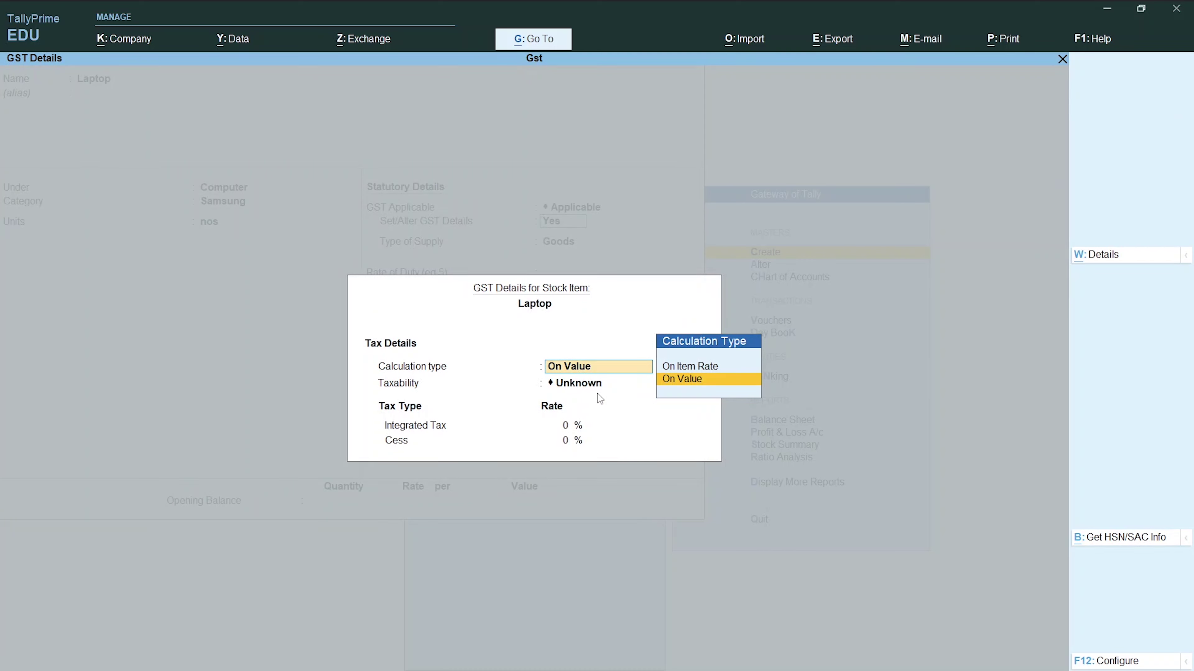
{"action": "type", "text": "v"}
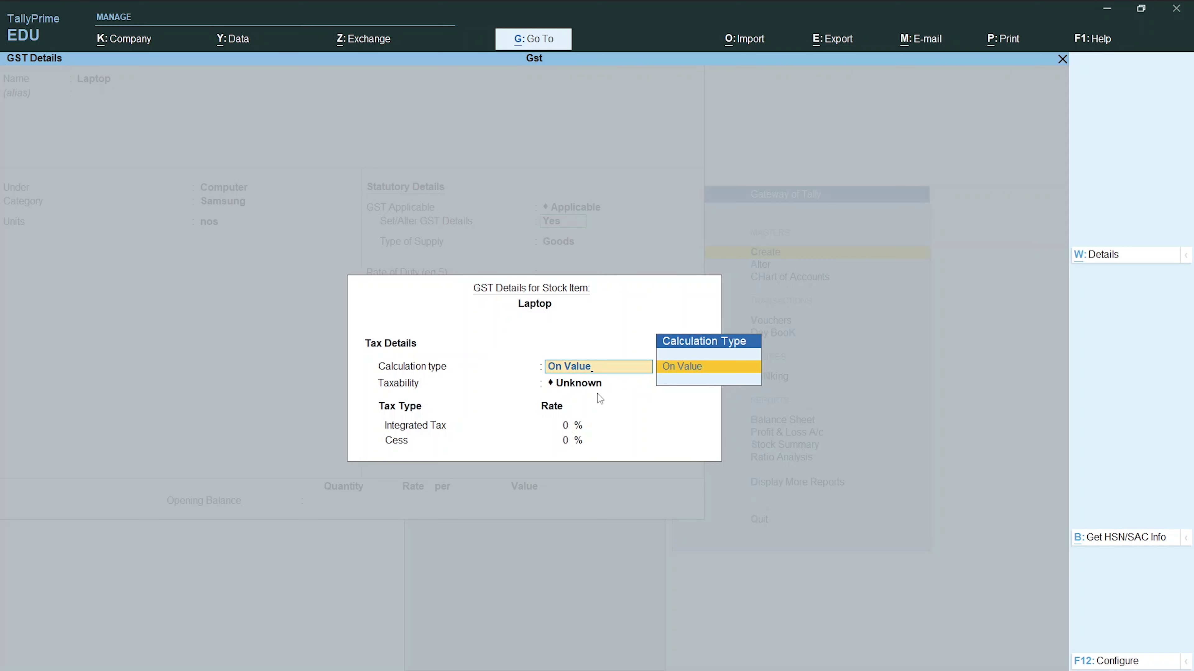
Step: Set all six GST details configuration options to Yes, from HSN/SAC details through Show all GST Tax Types
{"action": "key", "text": "F12"}
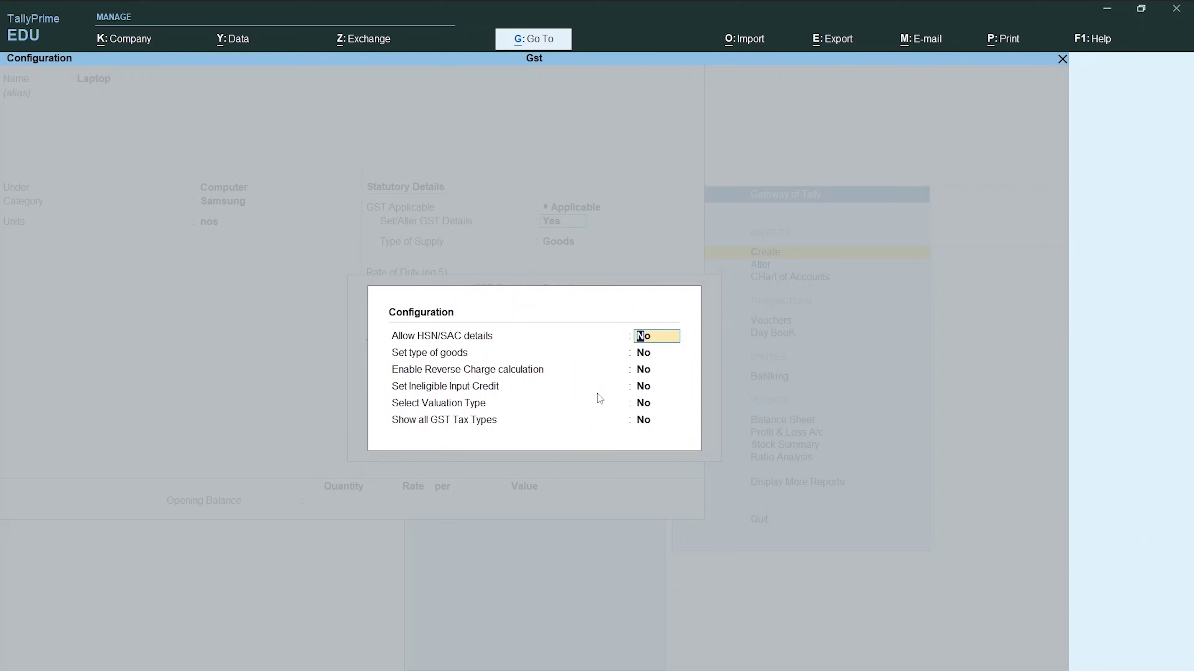
{"action": "type", "text": "y"}
{"action": "key", "text": "Return"}
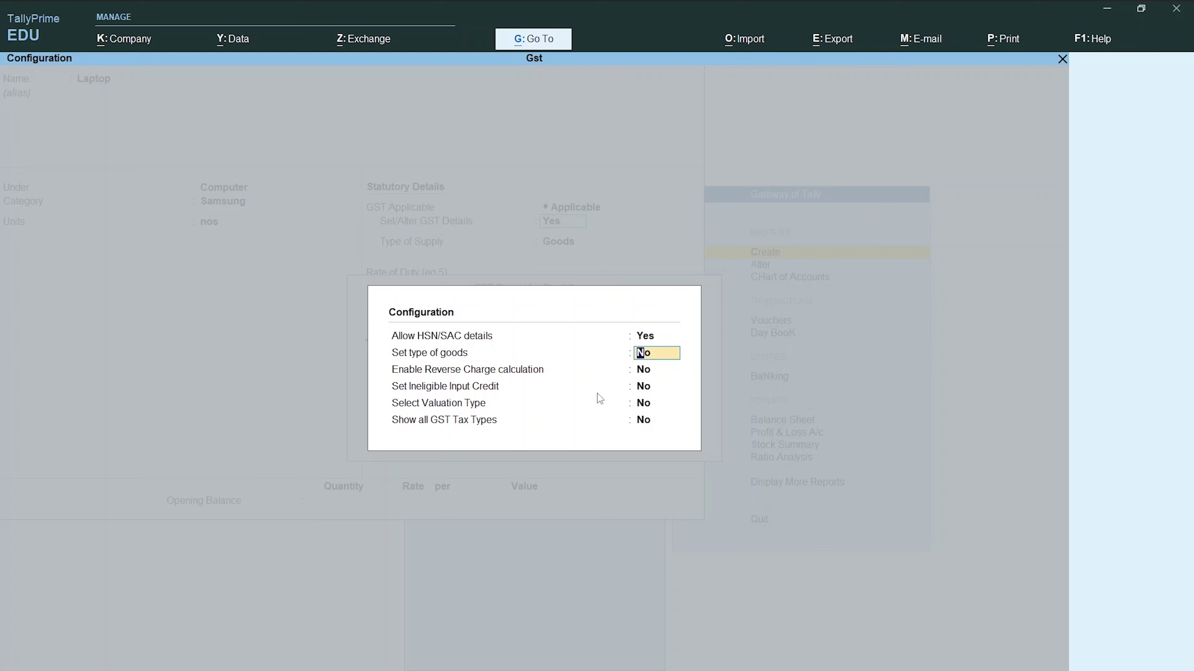
{"action": "type", "text": "y"}
{"action": "key", "text": "Return"}
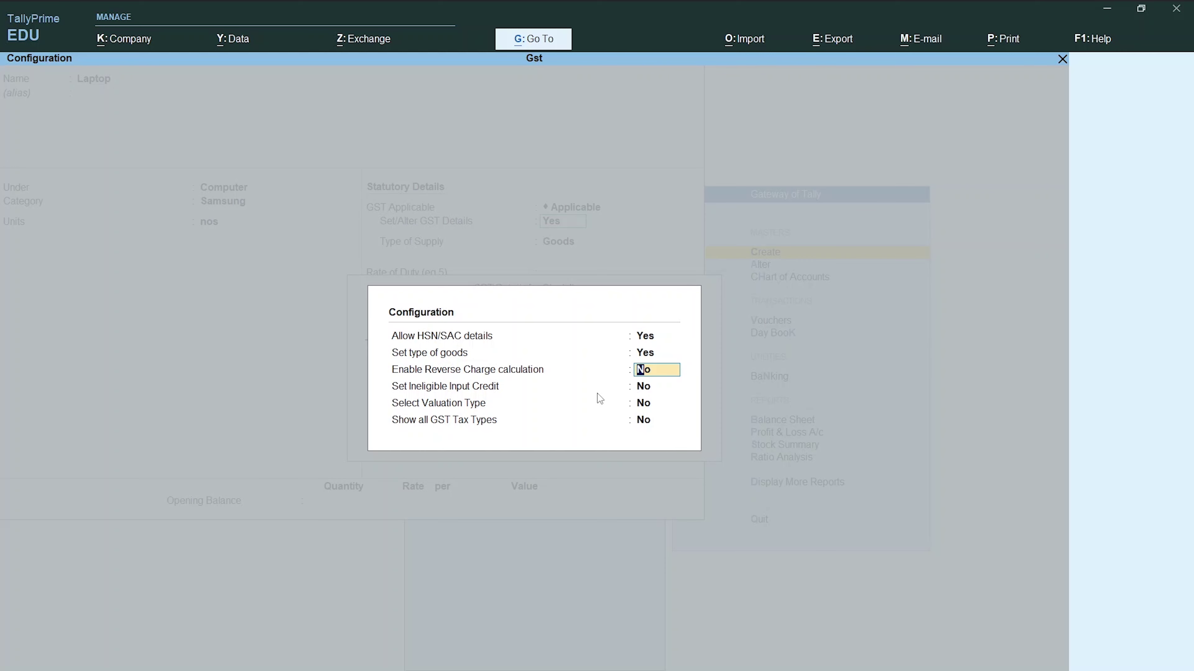
{"action": "type", "text": "y"}
{"action": "key", "text": "Return"}
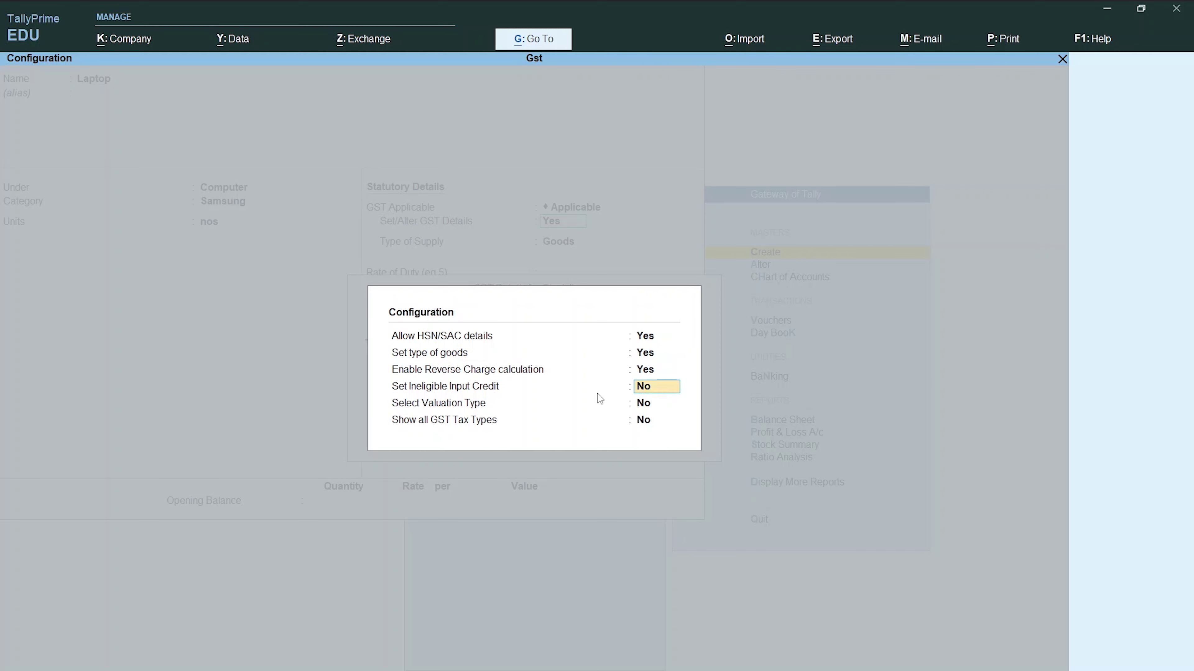
{"action": "type", "text": "y"}
{"action": "key", "text": "Return"}
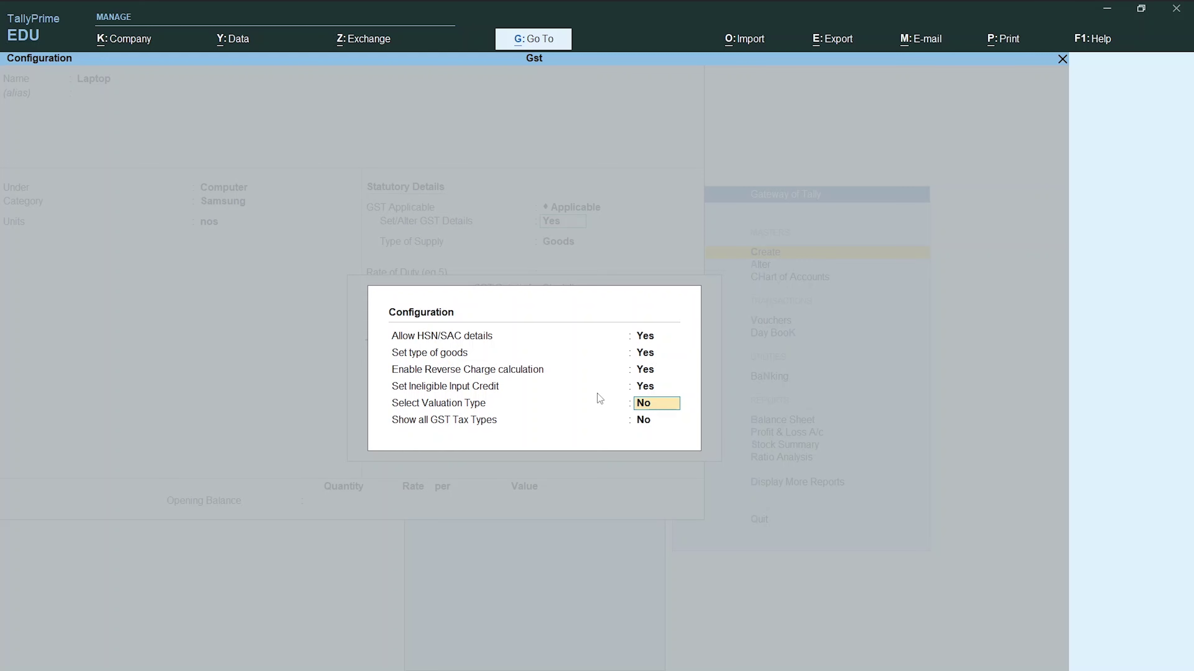
{"action": "type", "text": "y"}
{"action": "key", "text": "Return"}
{"action": "key", "text": "Return"}
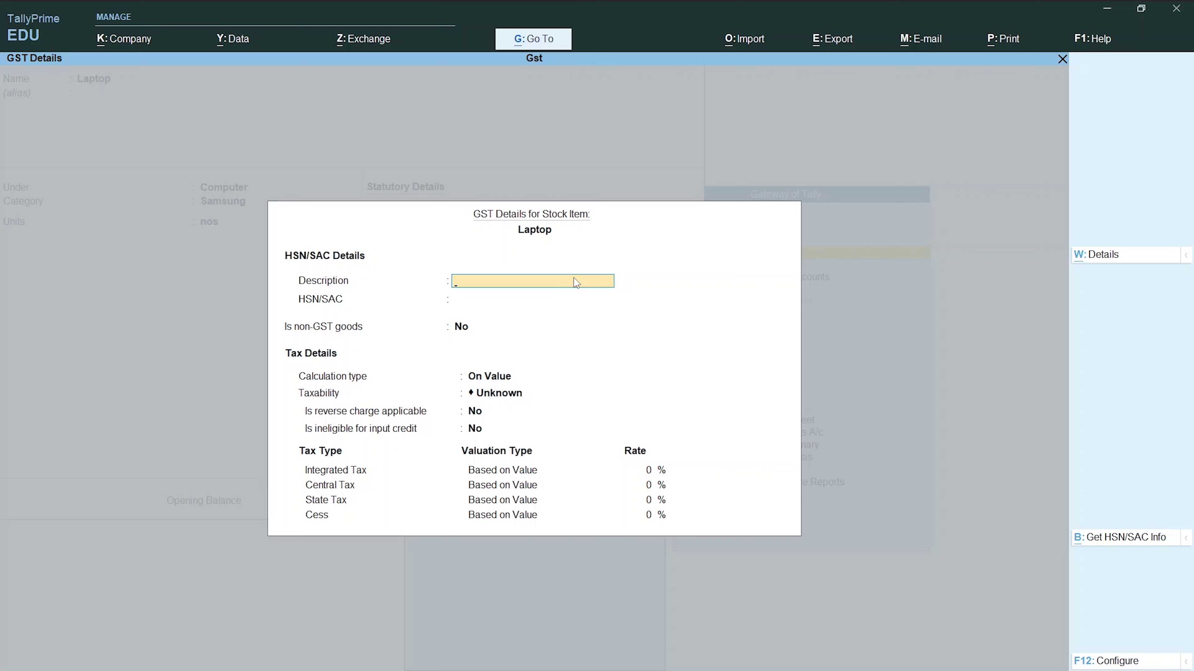
Step: Enter Laptop as the HSN/SAC description and 123456 as the HSN/SAC code, keeping non-GST goods at No
{"action": "type", "text": "Laptop"}
{"action": "key", "text": "Return"}
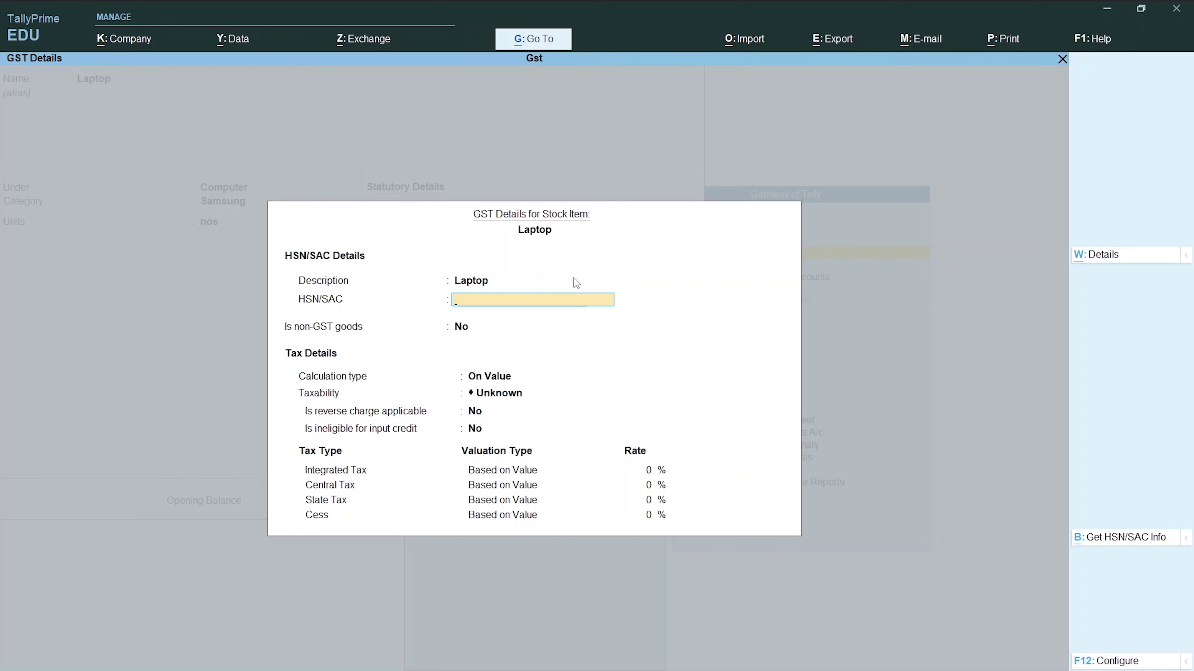
{"action": "type", "text": "123456"}
{"action": "key", "text": "Return"}
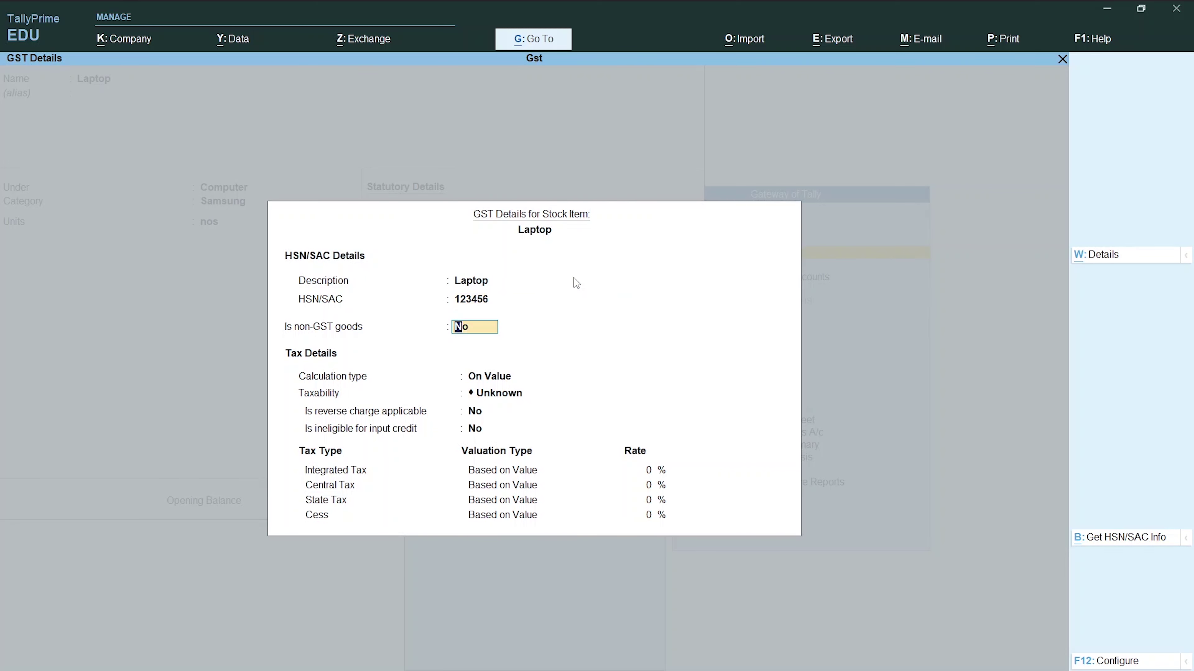
{"action": "key", "text": "Return"}
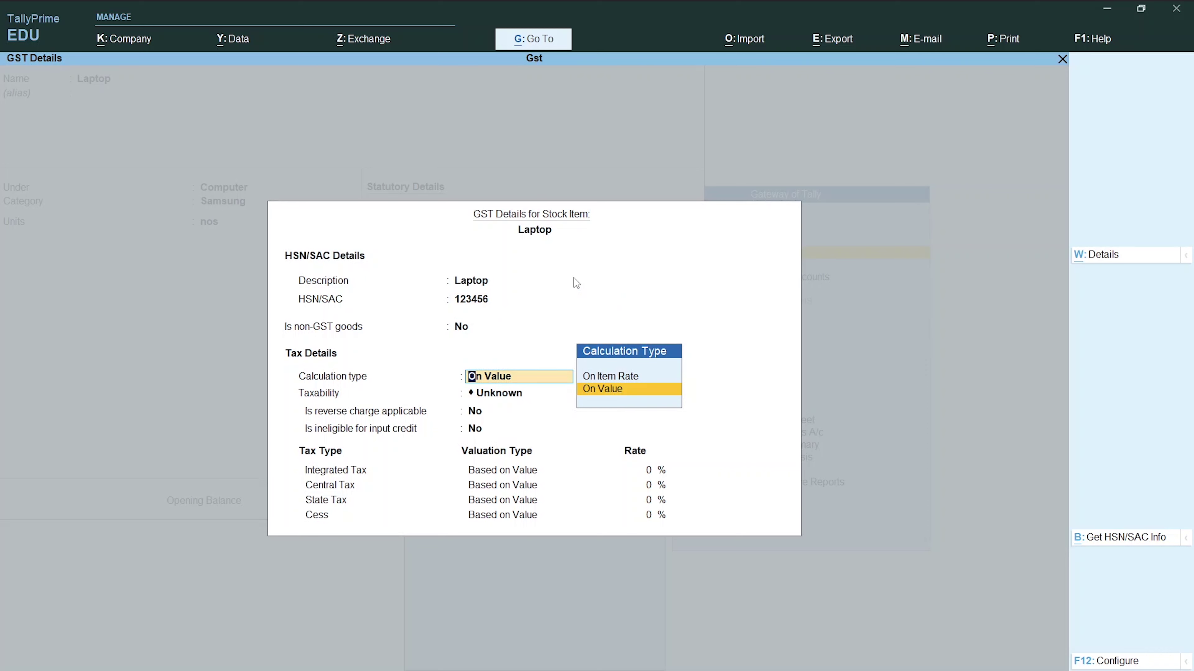
Step: Set Laptop's tax details to On Value and Taxable, with reverse charge and input credit ineligibility at No and an 18% integrated tax rate
{"action": "key", "text": "Up"}
{"action": "key", "text": "Down"}
{"action": "key", "text": "Return"}
{"action": "key", "text": "Down"}
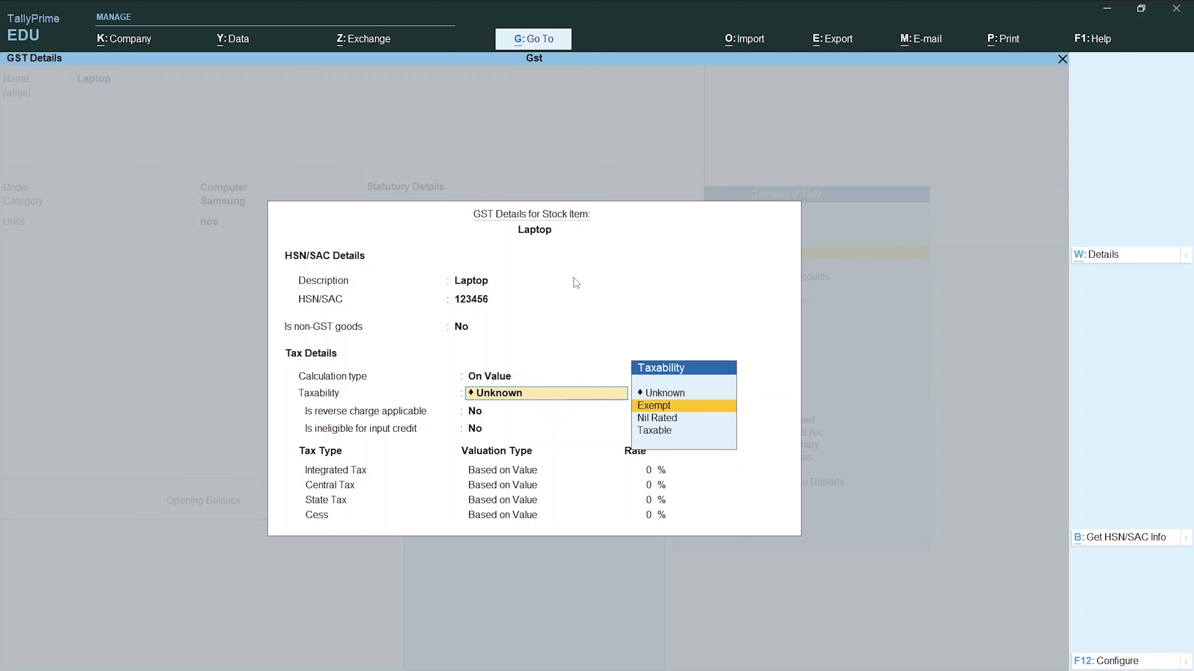
{"action": "key", "text": "Down"}
{"action": "key", "text": "Down"}
{"action": "key", "text": "Return"}
{"action": "key", "text": "Return"}
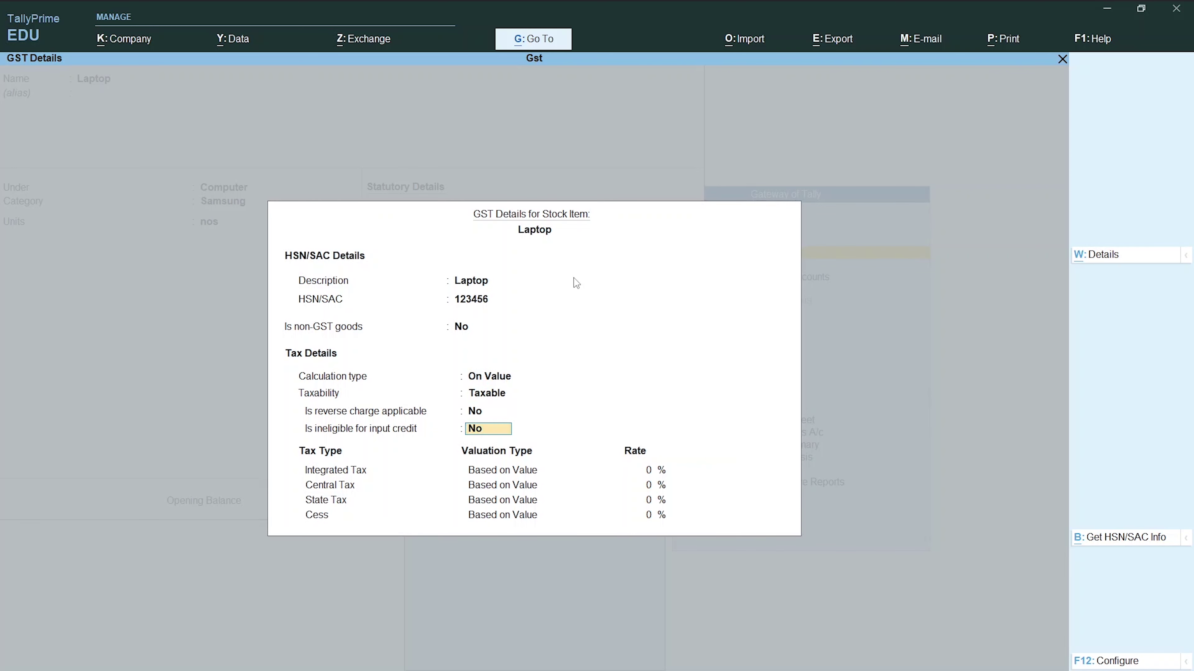
{"action": "key", "text": "Return"}
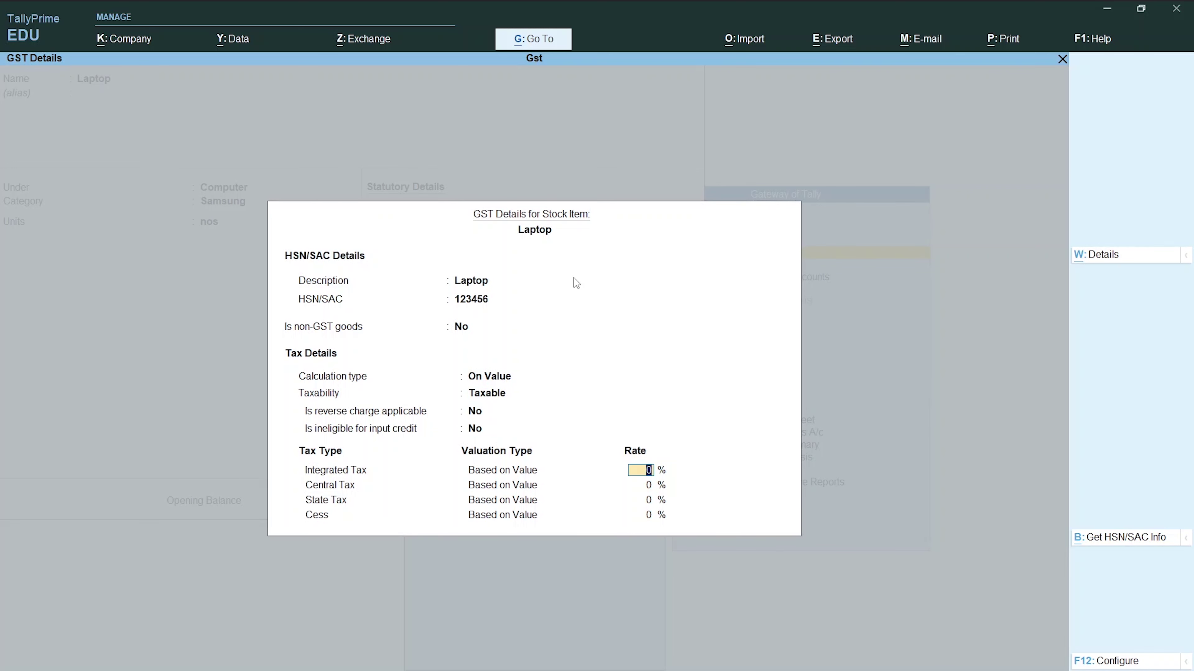
{"action": "type", "text": "18"}
{"action": "key", "text": "Return"}
Step: Set all six GST details configuration options back to No
{"action": "key", "text": "F12"}
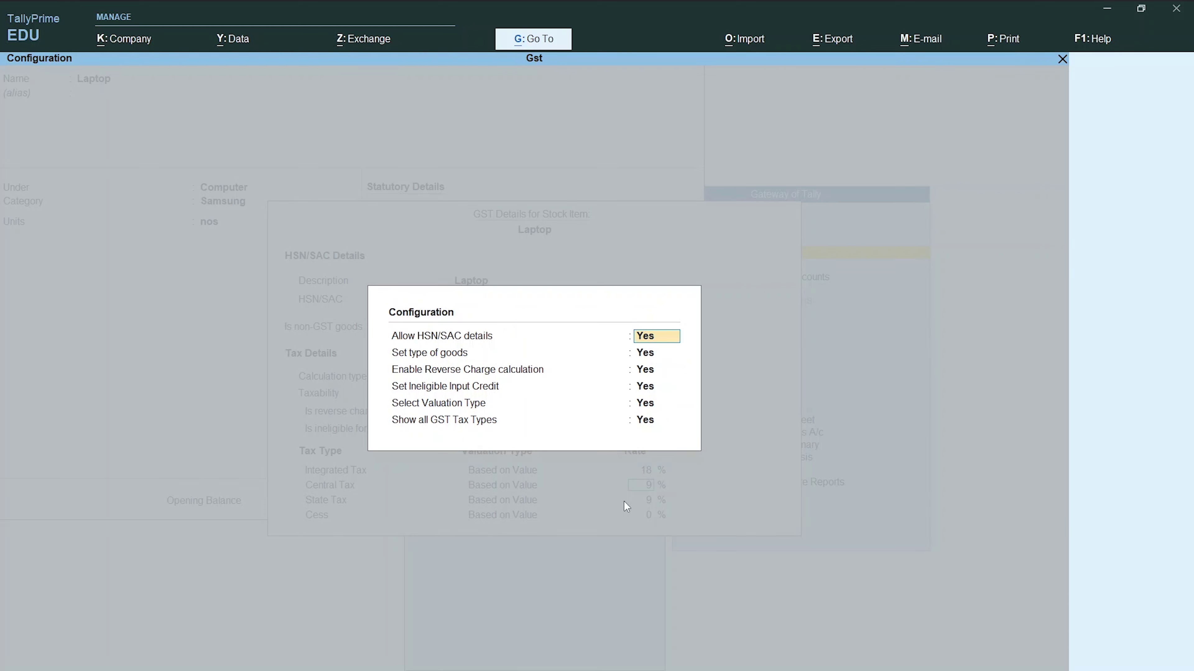
{"action": "key", "text": "n"}
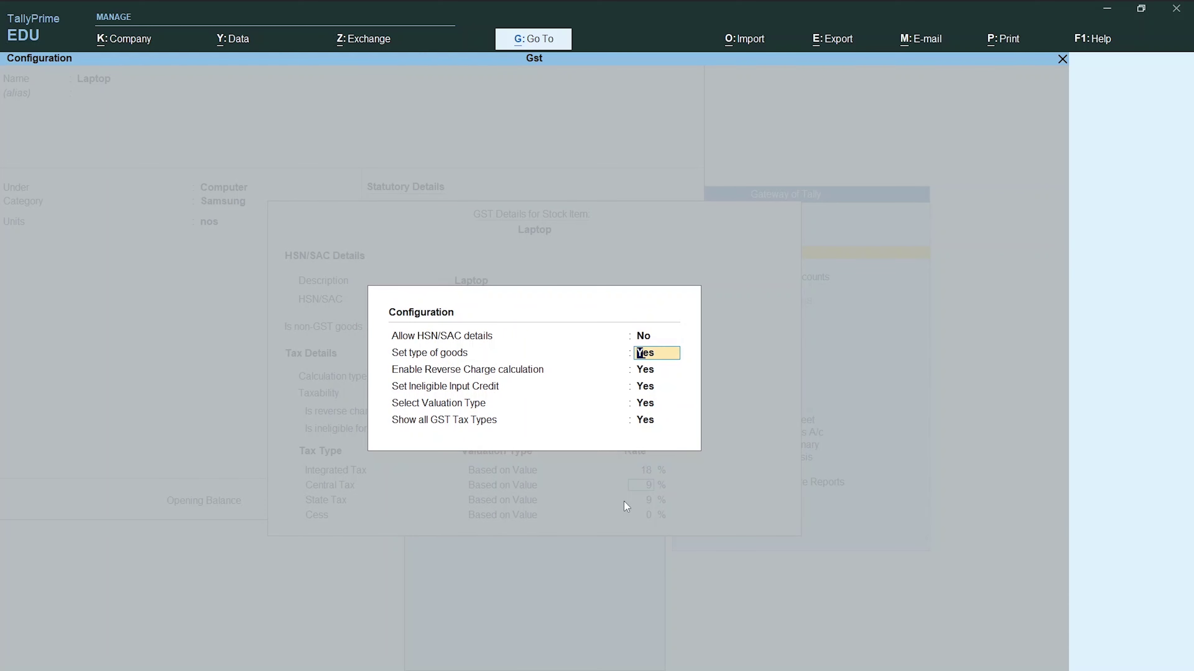
{"action": "key", "text": "n"}
{"action": "key", "text": "n"}
{"action": "key", "text": "n"}
{"action": "key", "text": "n"}
{"action": "key", "text": "n"}
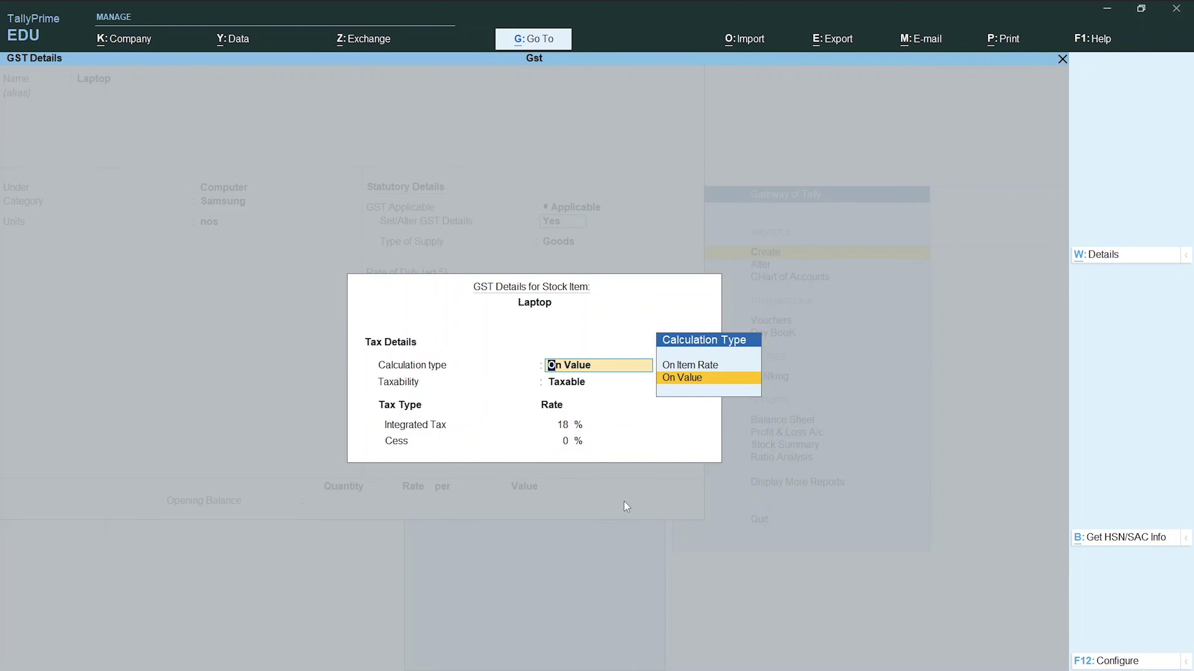
Step: Enable only Allow HSN/SAC details in the GST details configuration, keeping the other options at No
{"action": "key", "text": "F12"}
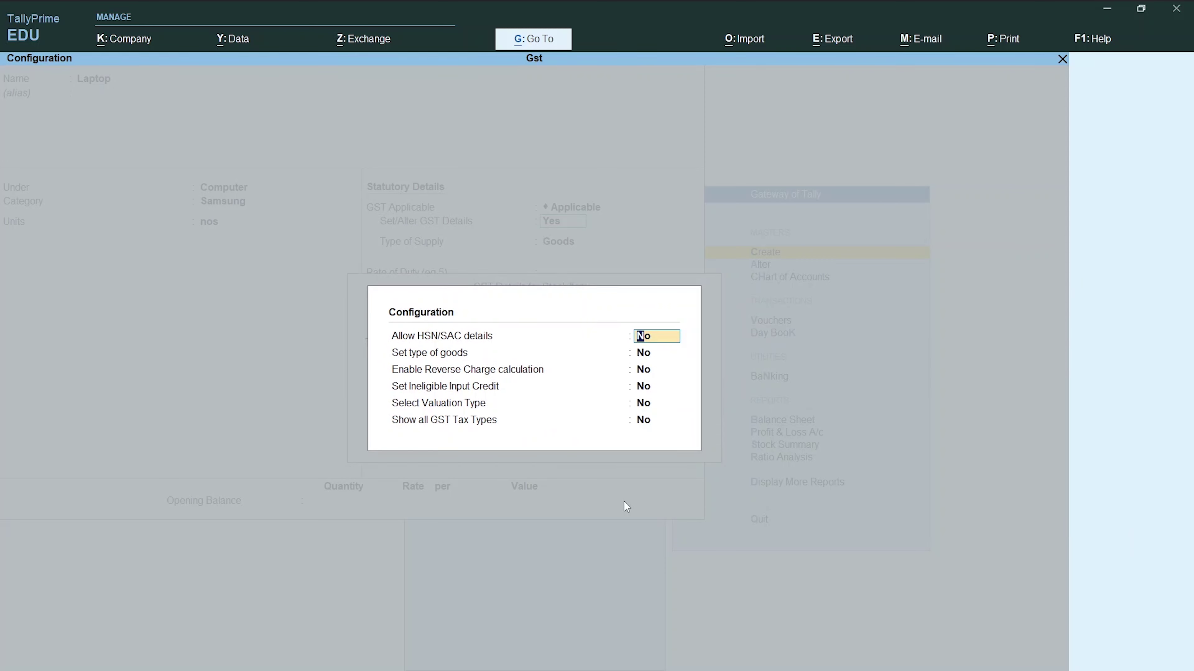
{"action": "type", "text": "y"}
{"action": "key", "text": "Return"}
{"action": "key", "text": "Return"}
{"action": "key", "text": "Return"}
{"action": "key", "text": "Return"}
{"action": "key", "text": "Return"}
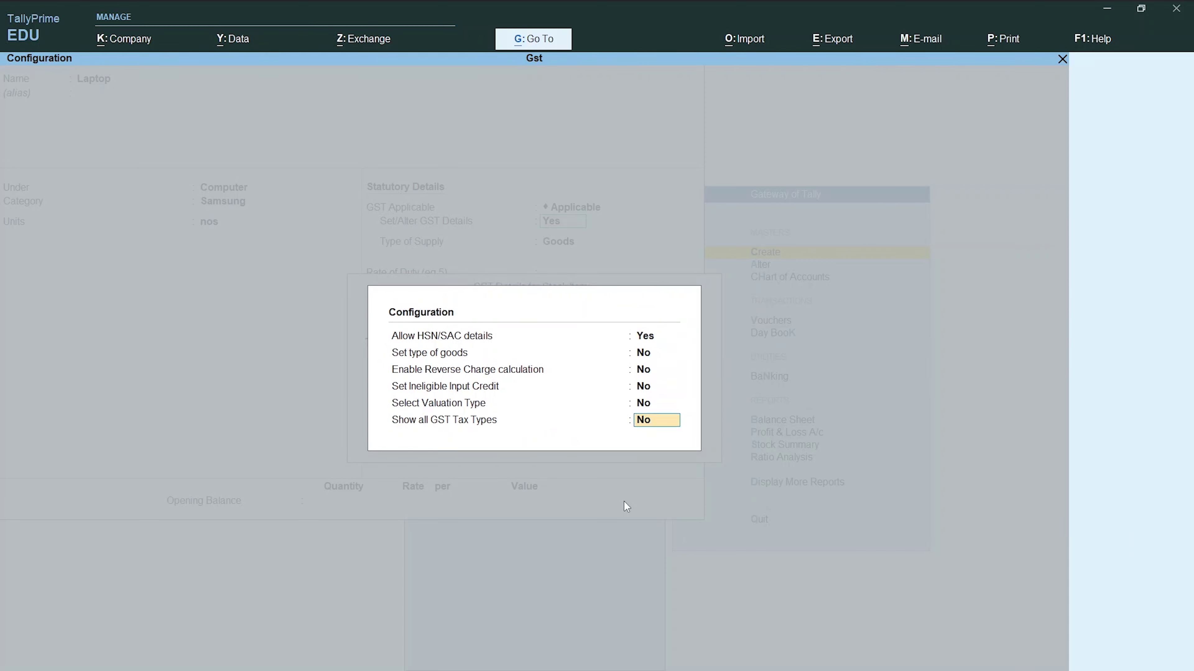
{"action": "key", "text": "Return"}
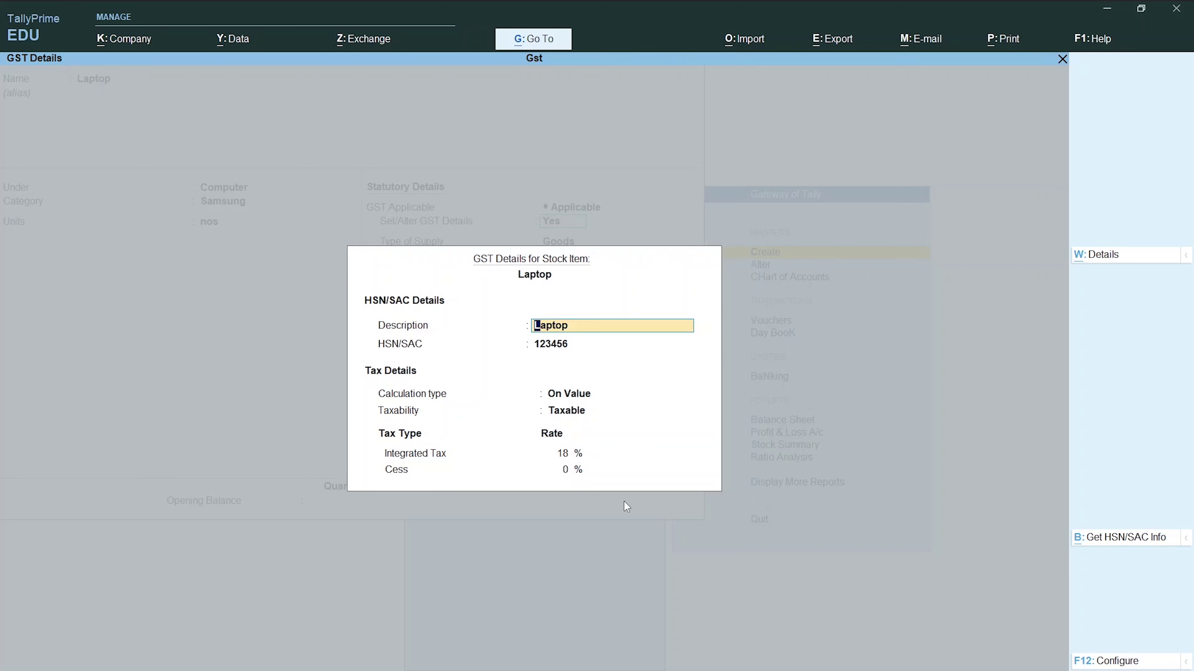
Step: Close the GST details and quit the Laptop stock item creation without saving
{"action": "key", "text": "Escape"}
{"action": "key", "text": "Escape"}
{"action": "key", "text": "Return"}
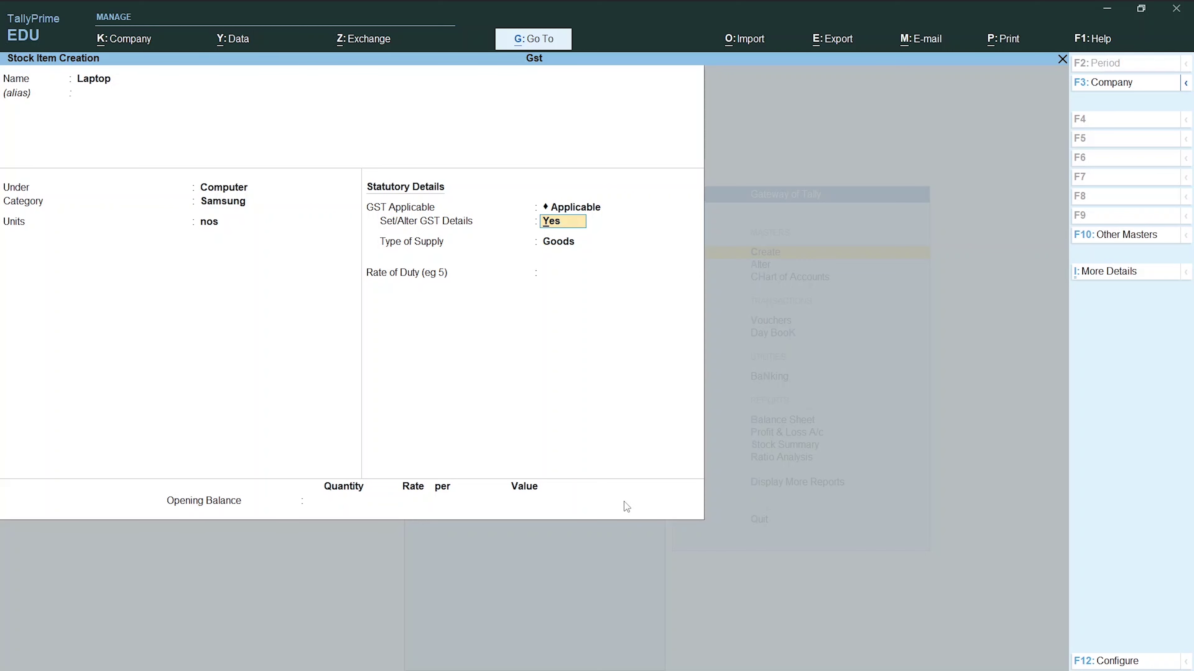
{"action": "key", "text": "Escape"}
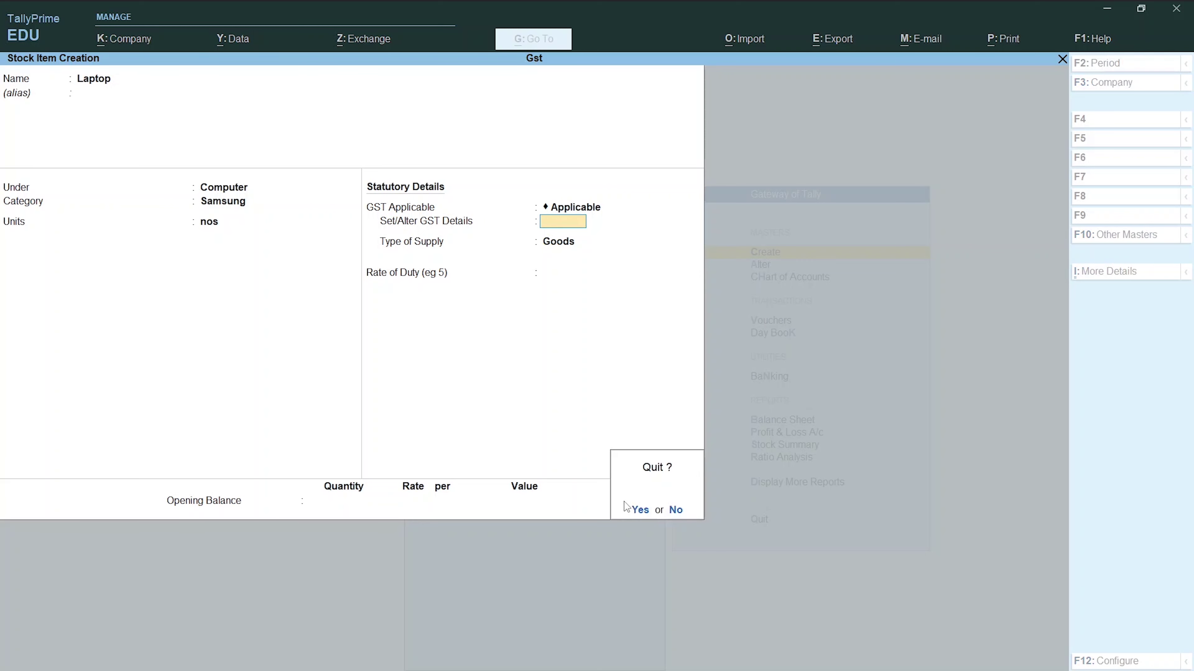
{"action": "key", "text": "y"}
{"action": "key", "text": "Up"}
{"action": "key", "text": "Up"}
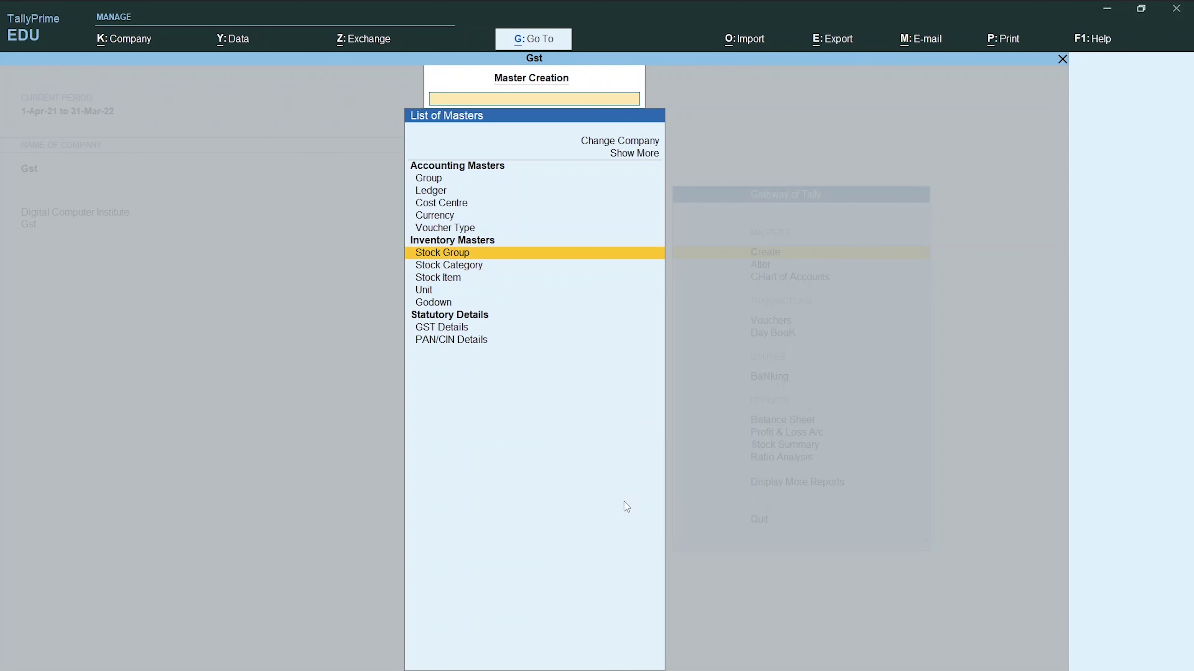
{"action": "key", "text": "Down"}
{"action": "key", "text": "Down"}
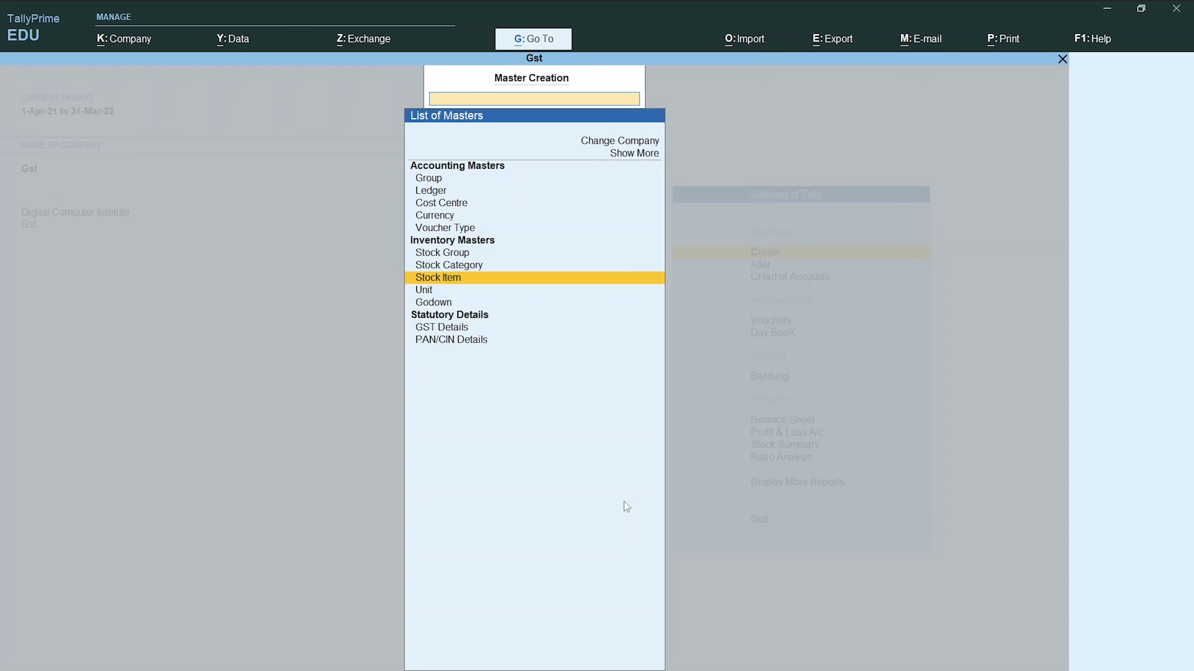
Step: Open the company features of the Gst company and bring up its GST details
{"action": "key", "text": "Escape"}
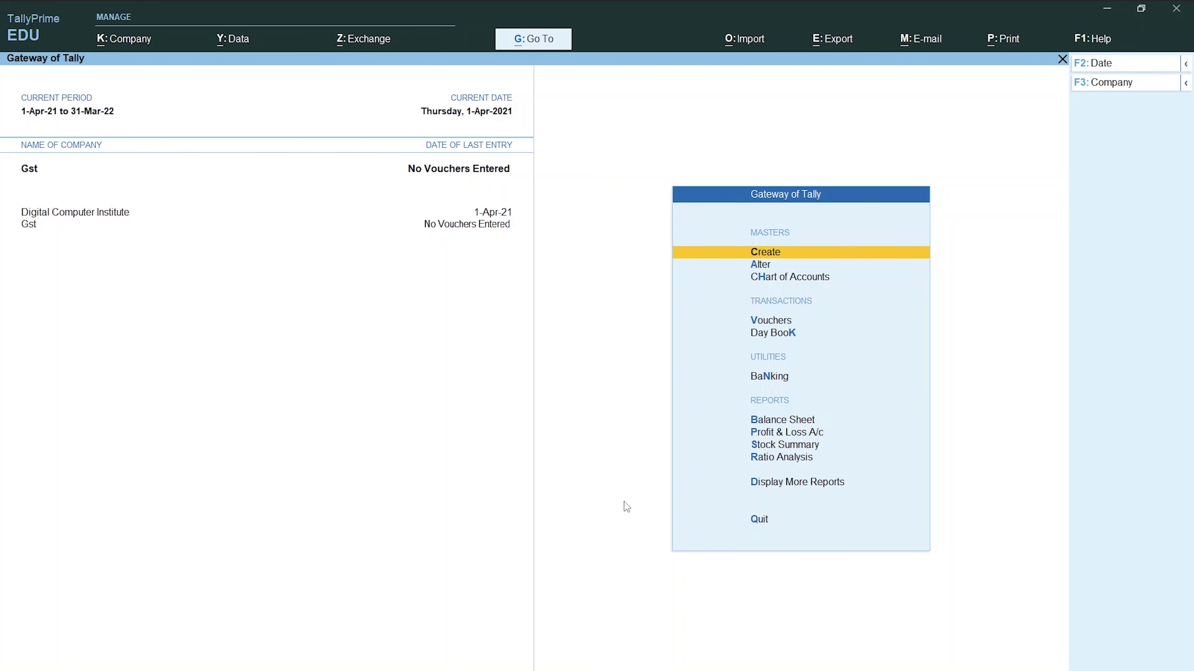
{"action": "key", "text": "F11"}
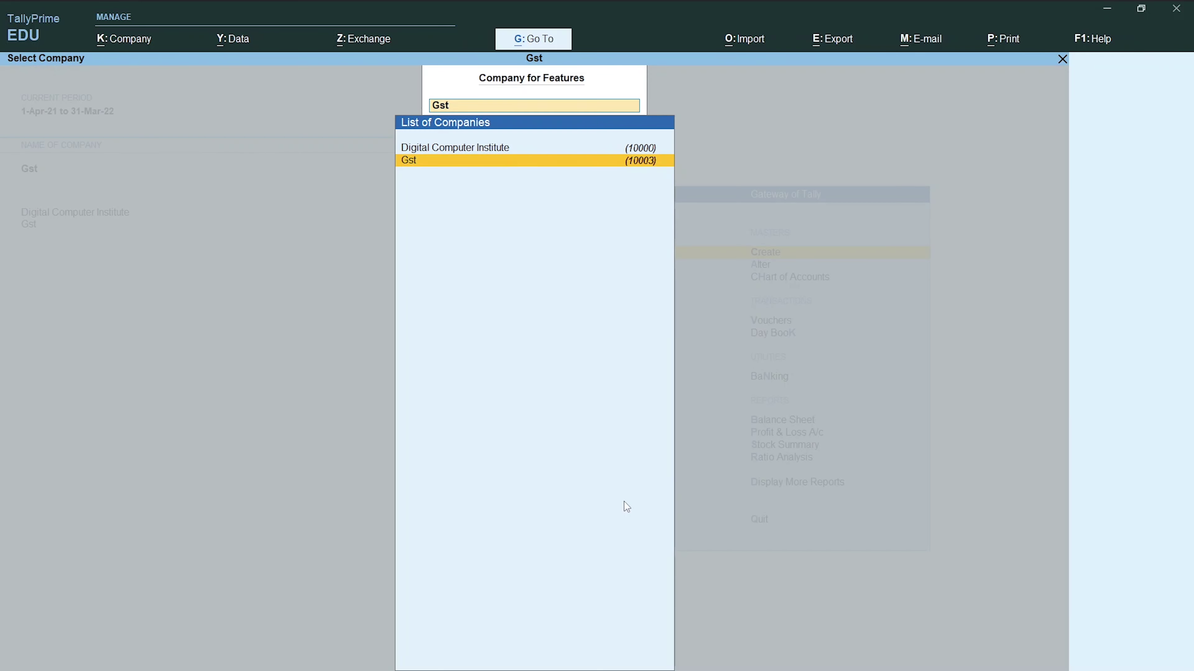
{"action": "key", "text": "Return"}
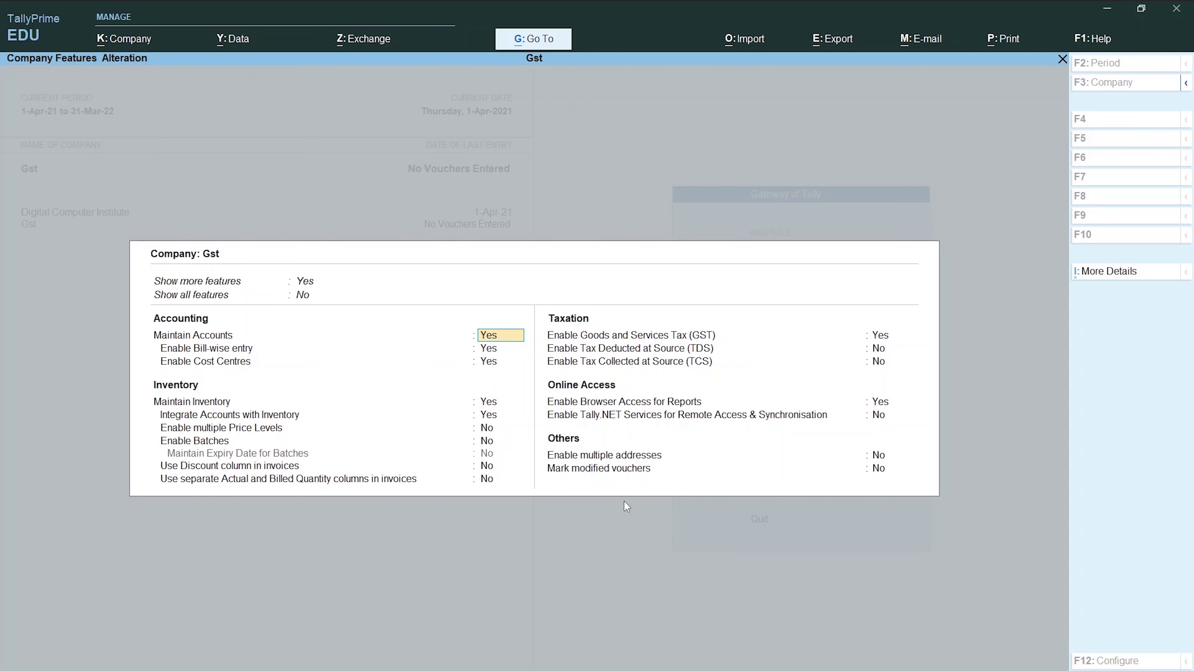
{"action": "key", "text": "Return"}
{"action": "key", "text": "Return"}
{"action": "key", "text": "Return"}
{"action": "key", "text": "Return"}
{"action": "key", "text": "Return"}
{"action": "key", "text": "Return"}
{"action": "key", "text": "Return"}
{"action": "key", "text": "Return"}
{"action": "key", "text": "Return"}
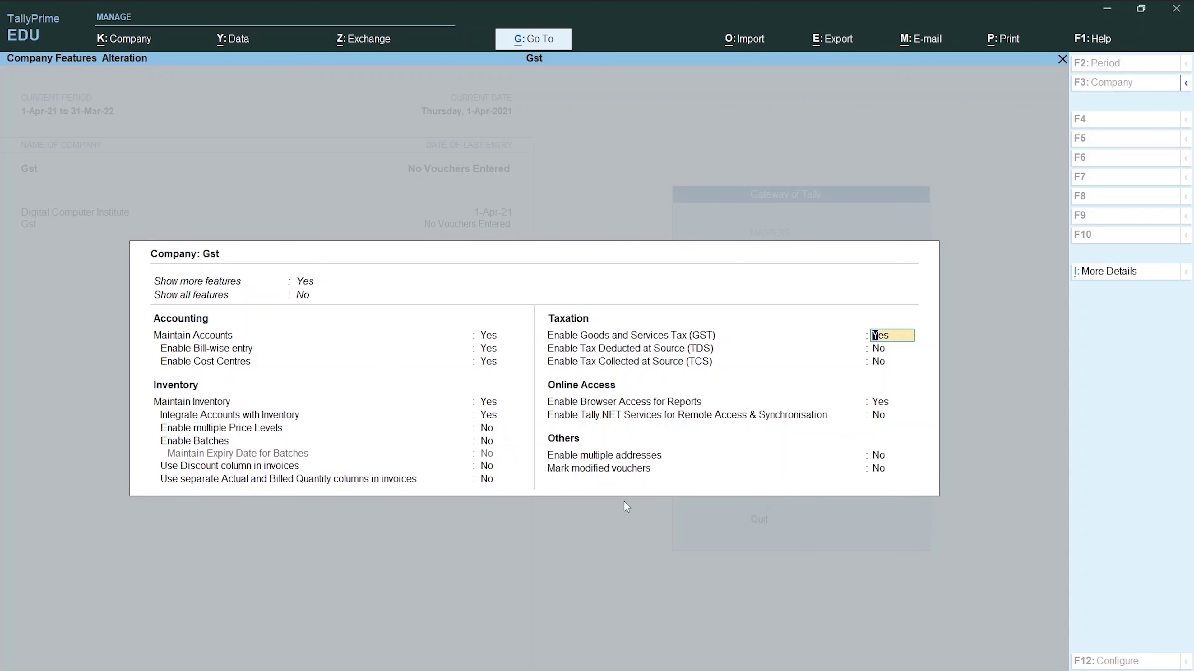
{"action": "key", "text": "Return"}
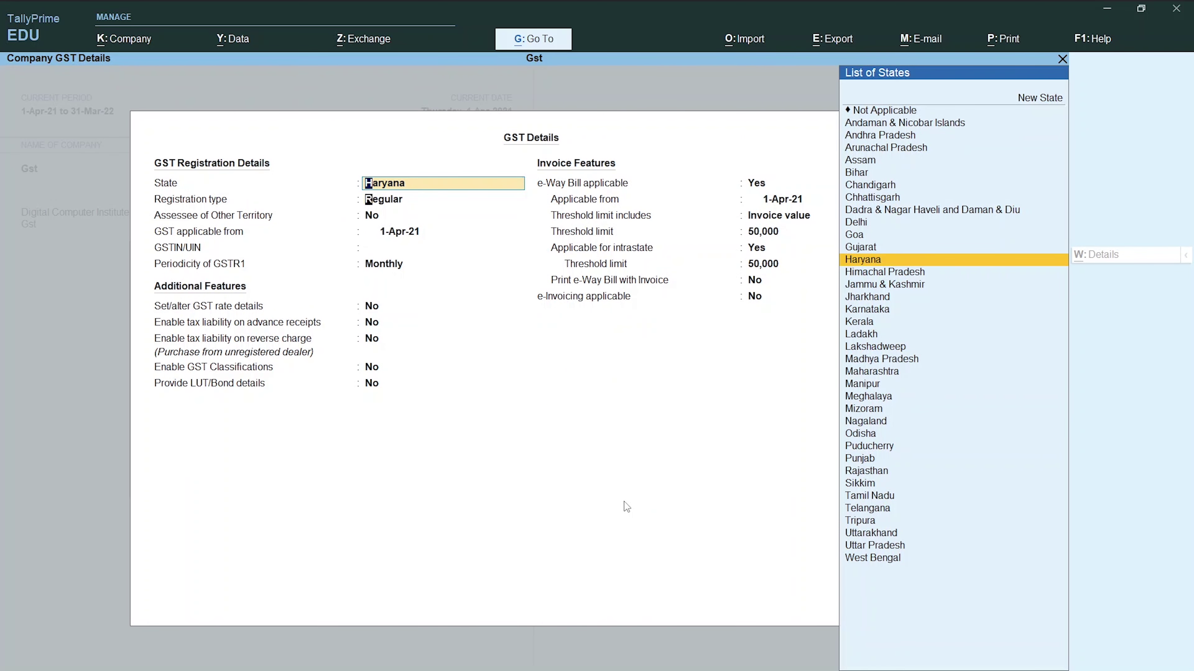
Step: Set Enable GST Classifications to Yes in the company GST details, keeping the preceding registration and additional feature settings
{"action": "key", "text": "Return"}
{"action": "key", "text": "Return"}
{"action": "key", "text": "Return"}
{"action": "key", "text": "Return"}
{"action": "key", "text": "Return"}
{"action": "key", "text": "Return"}
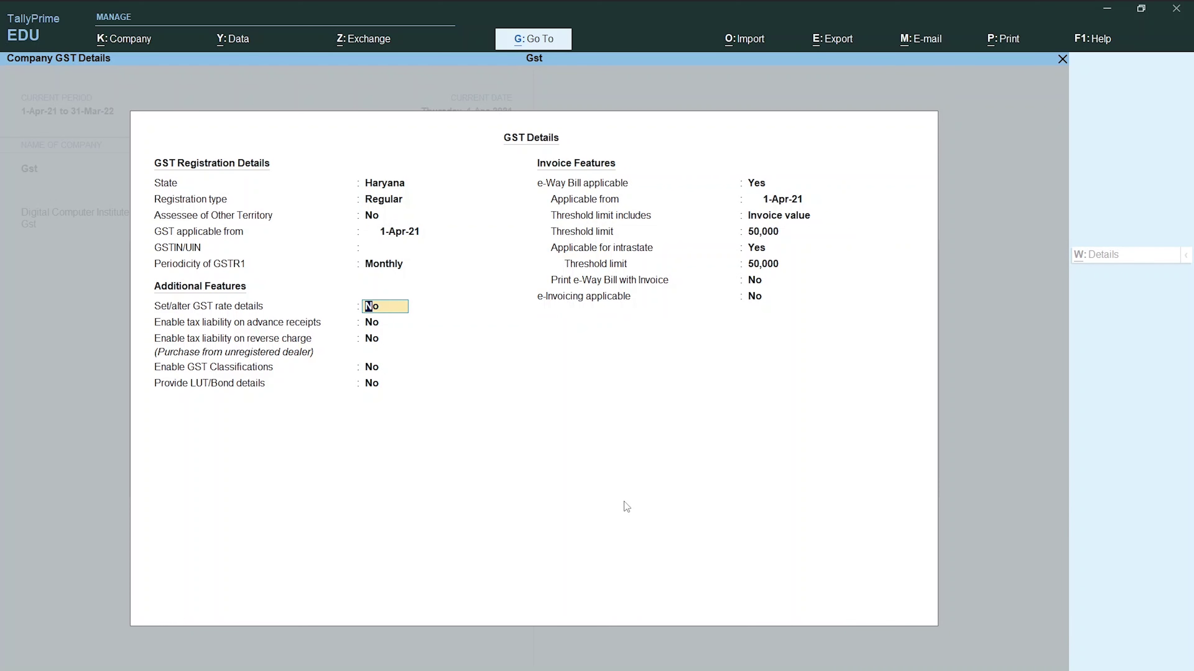
{"action": "key", "text": "Return"}
{"action": "key", "text": "Return"}
{"action": "key", "text": "Return"}
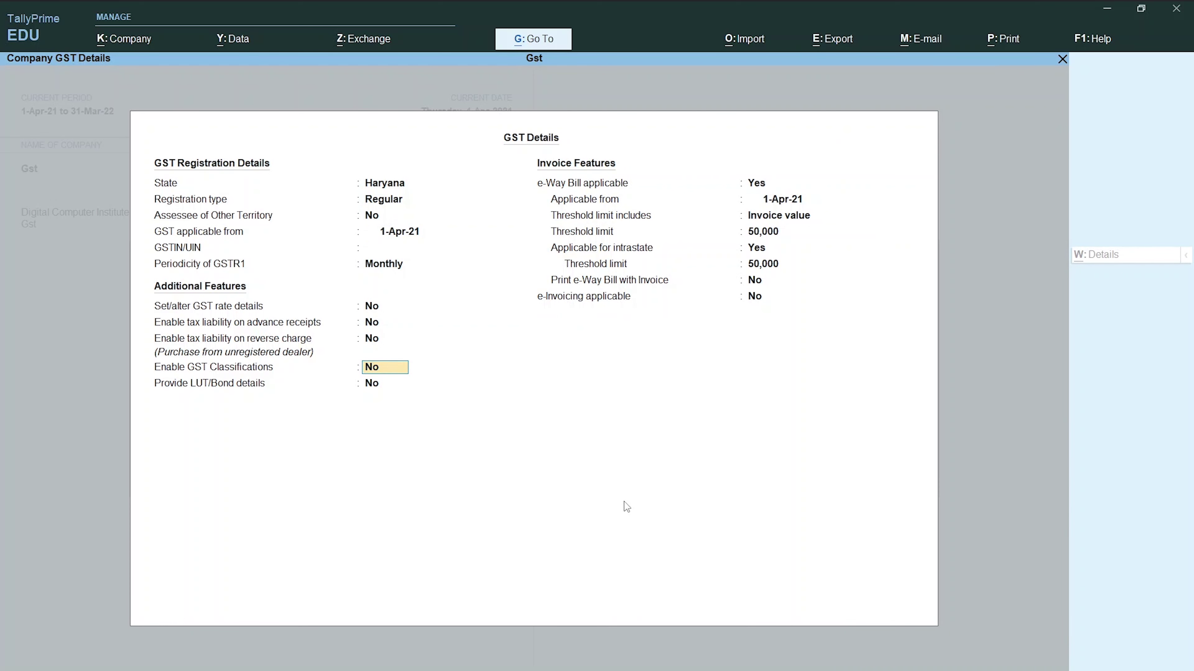
{"action": "type", "text": "y"}
{"action": "key", "text": "Return"}
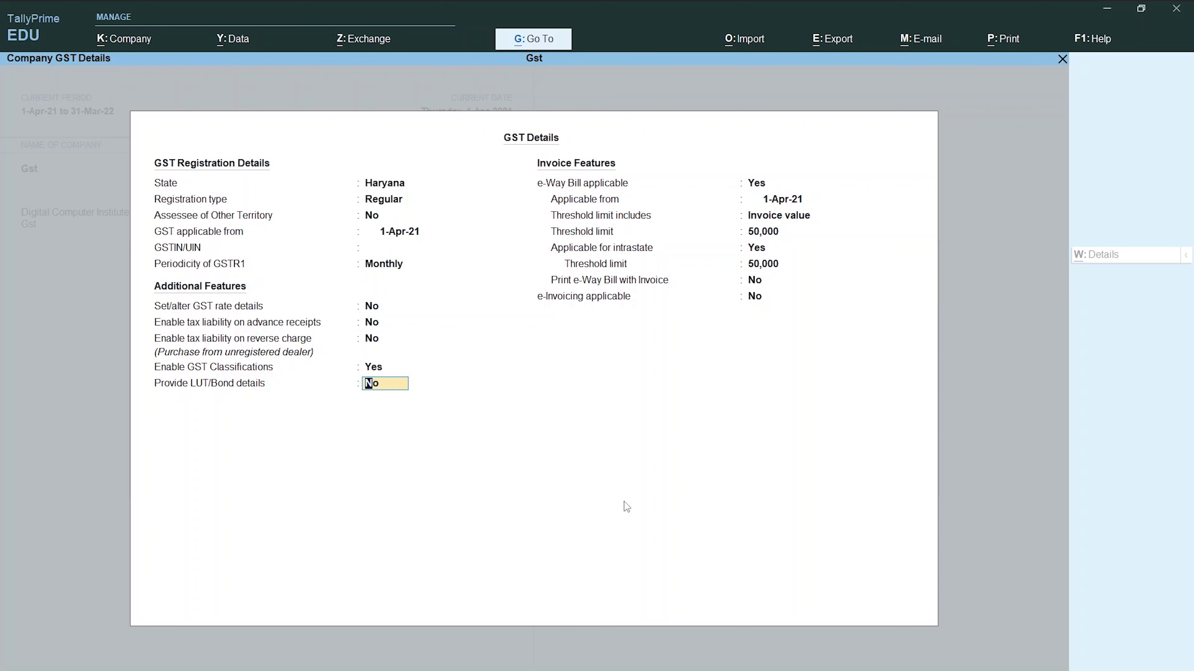
Step: Accept the remaining GST details as they are, save the company features and return to the Gateway of Tally
{"action": "key", "text": "Return"}
{"action": "key", "text": "Return"}
{"action": "key", "text": "Return"}
{"action": "key", "text": "Return"}
{"action": "key", "text": "Return"}
{"action": "key", "text": "Return"}
{"action": "key", "text": "Return"}
{"action": "key", "text": "Return"}
{"action": "key", "text": "Return"}
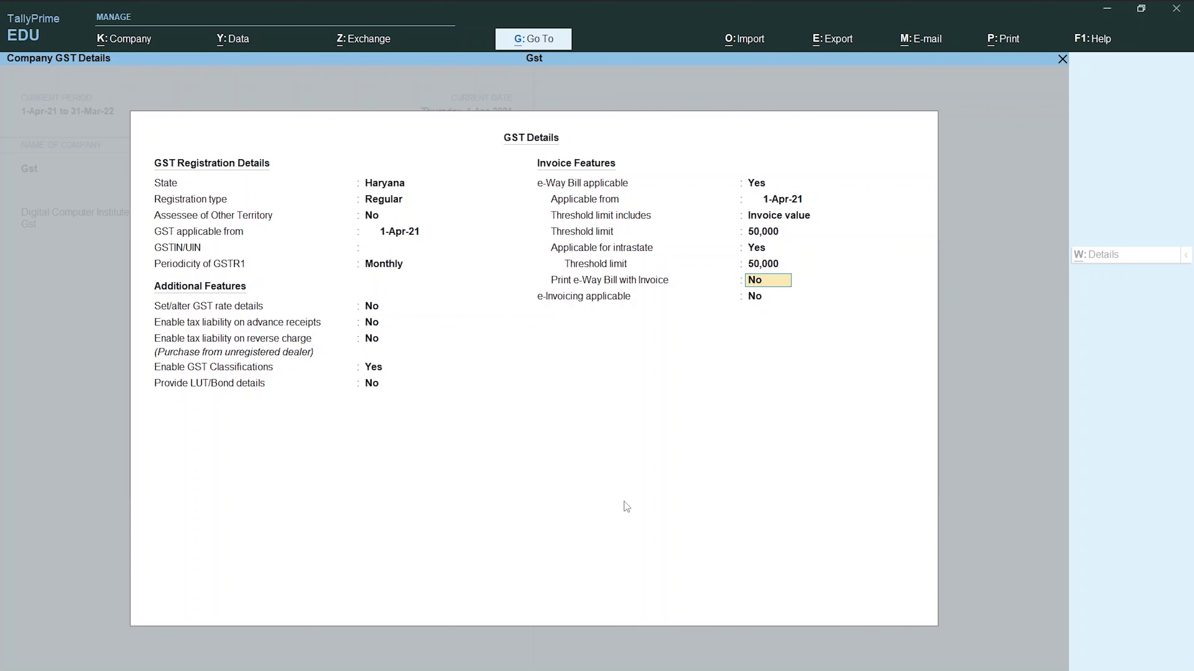
{"action": "key", "text": "Return"}
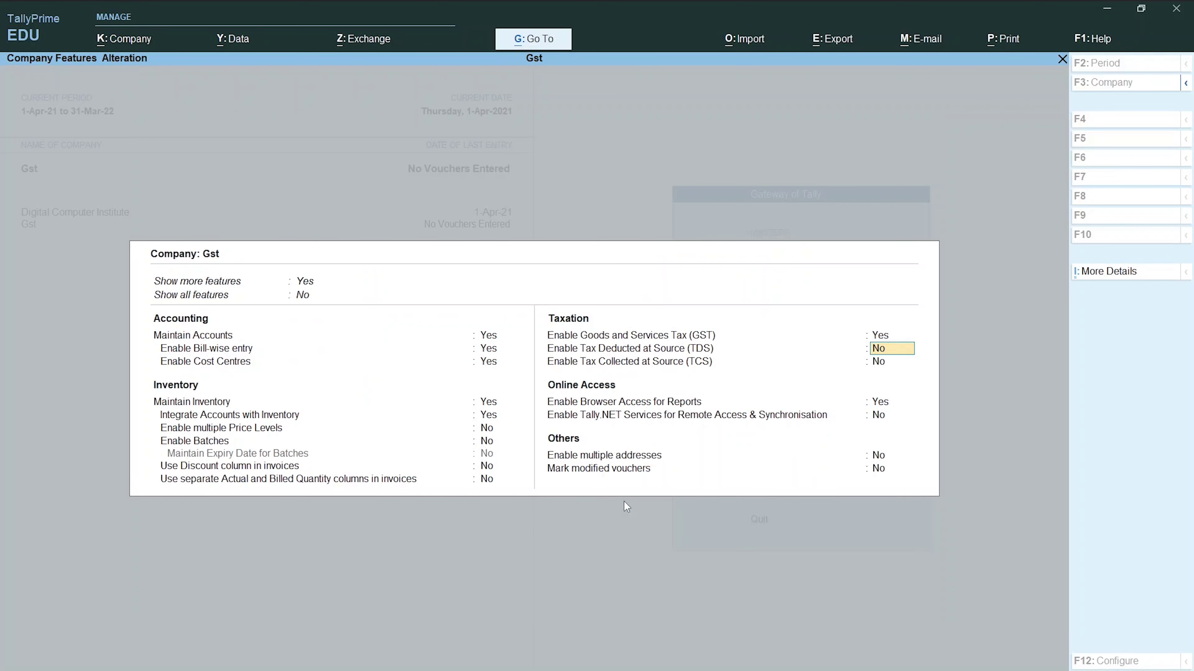
{"action": "key", "text": "ctrl+a"}
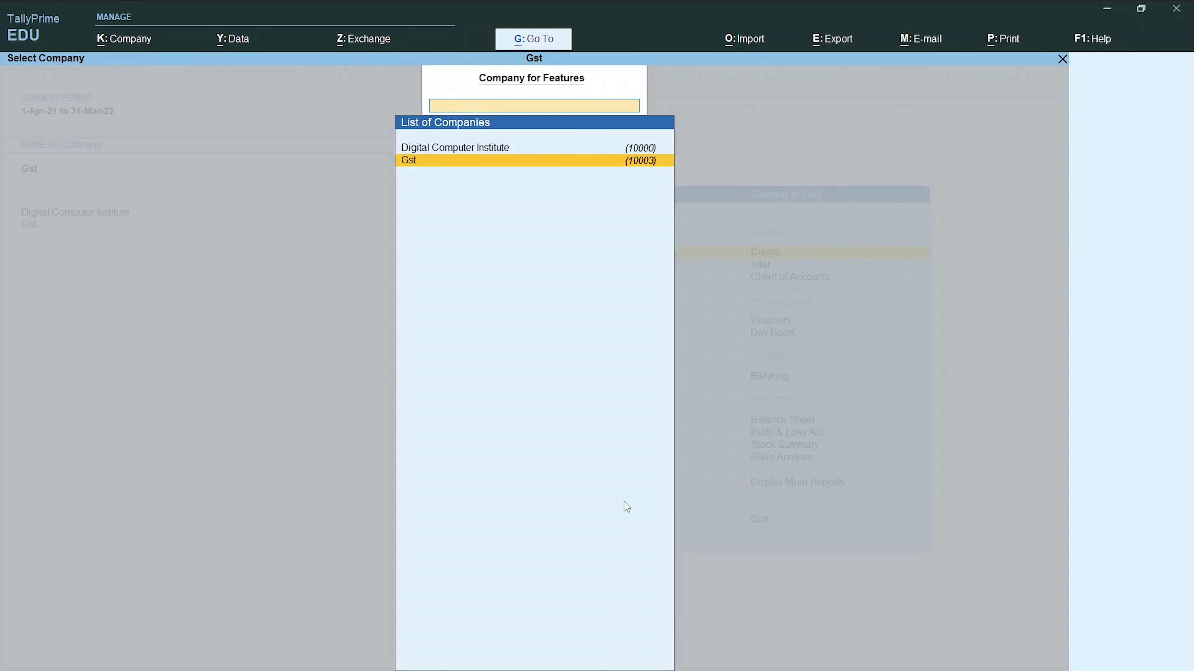
{"action": "key", "text": "Escape"}
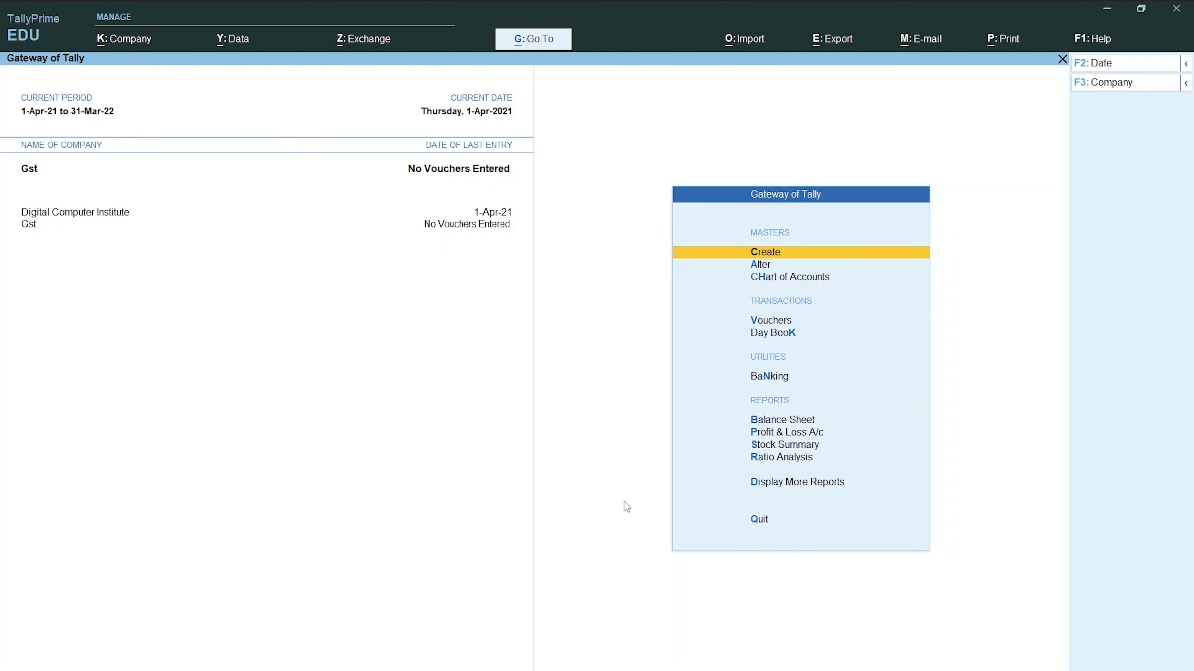
Step: Open the creation form for a GST Classification under the statutory masters
{"action": "key", "text": "Return"}
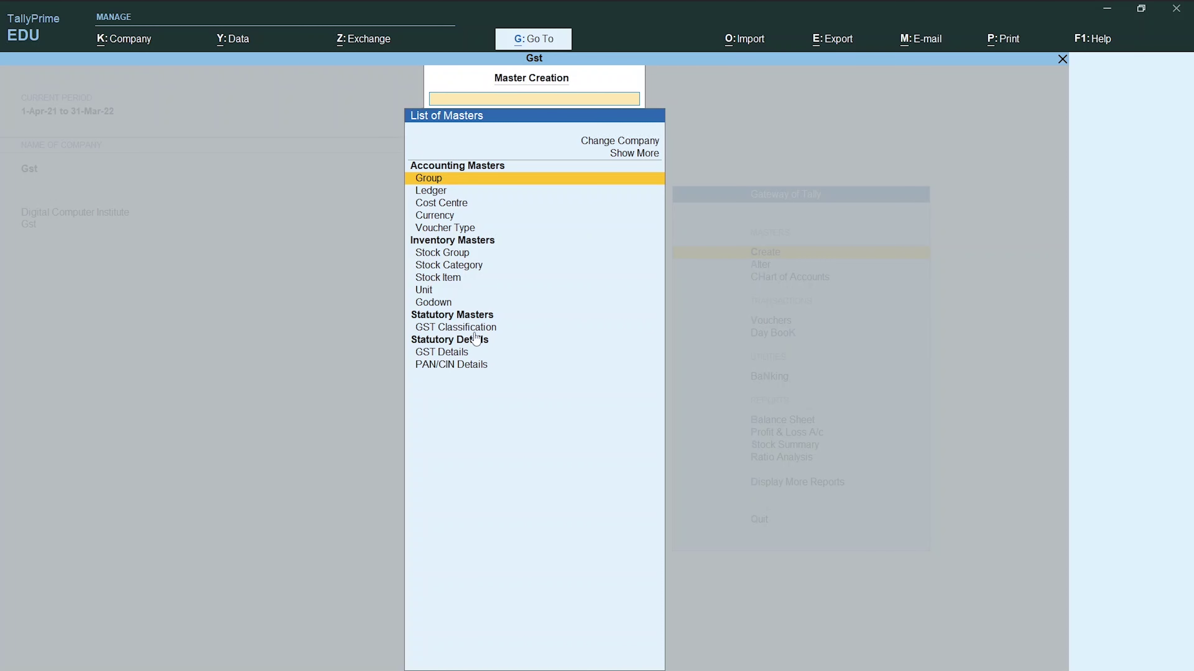
{"action": "key", "text": "Down"}
{"action": "key", "text": "Down"}
{"action": "key", "text": "Down"}
{"action": "key", "text": "Down"}
{"action": "key", "text": "Down"}
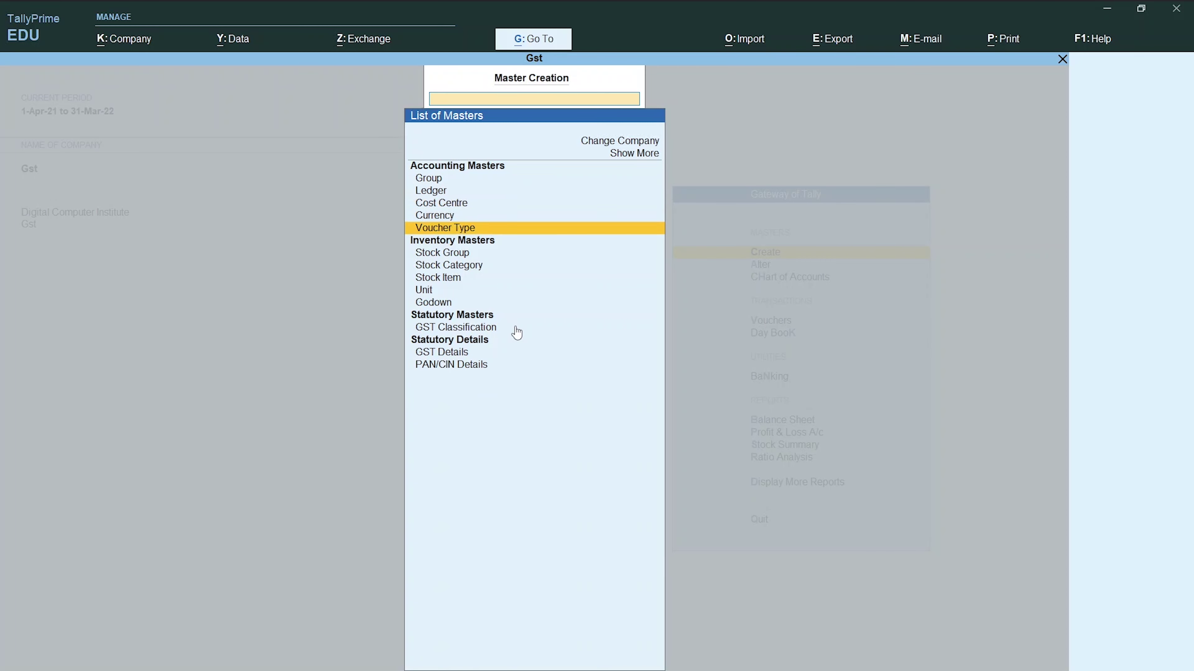
{"action": "key", "text": "Down"}
{"action": "key", "text": "Down"}
{"action": "key", "text": "Down"}
{"action": "key", "text": "Down"}
{"action": "key", "text": "Down"}
{"action": "key", "text": "Down"}
{"action": "key", "text": "Down"}
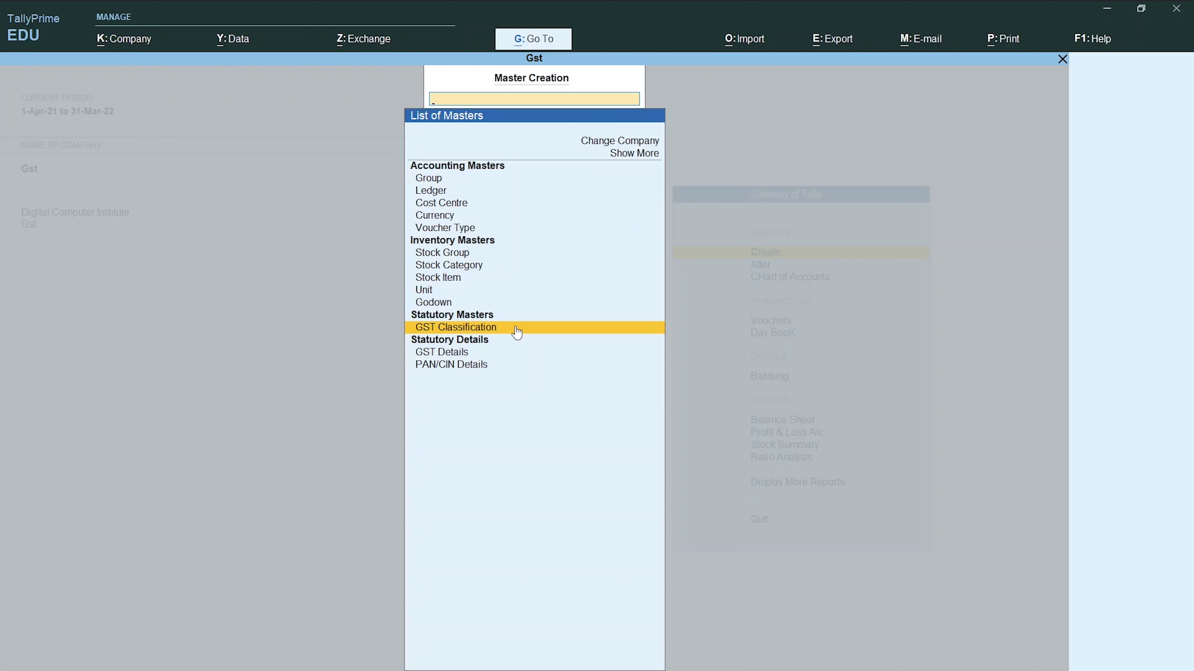
{"action": "key", "text": "Up"}
{"action": "key", "text": "Up"}
{"action": "key", "text": "Up"}
{"action": "key", "text": "Up"}
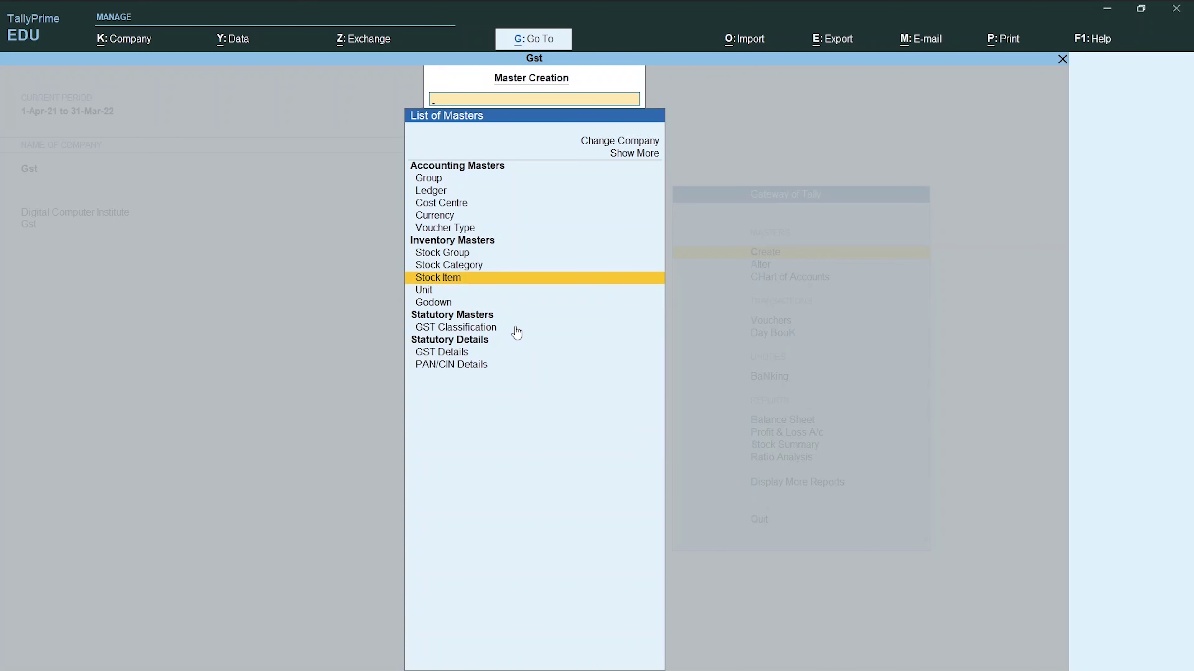
{"action": "key", "text": "Down"}
{"action": "key", "text": "Down"}
{"action": "key", "text": "Down"}
{"action": "key", "text": "Down"}
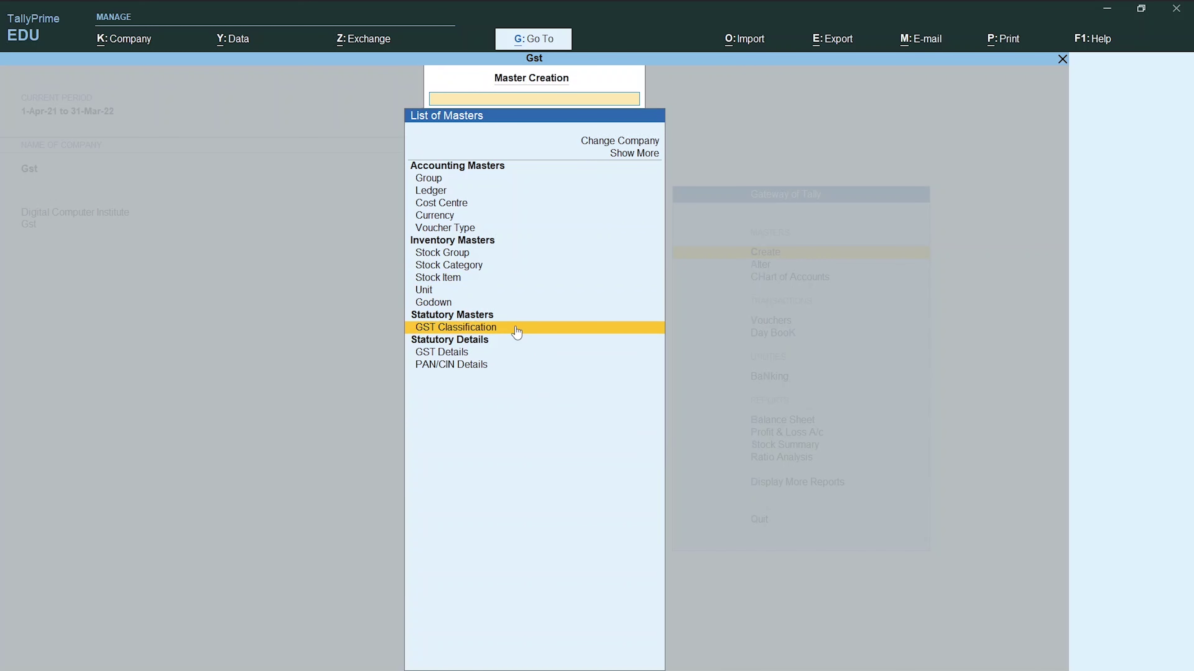
{"action": "key", "text": "Return"}
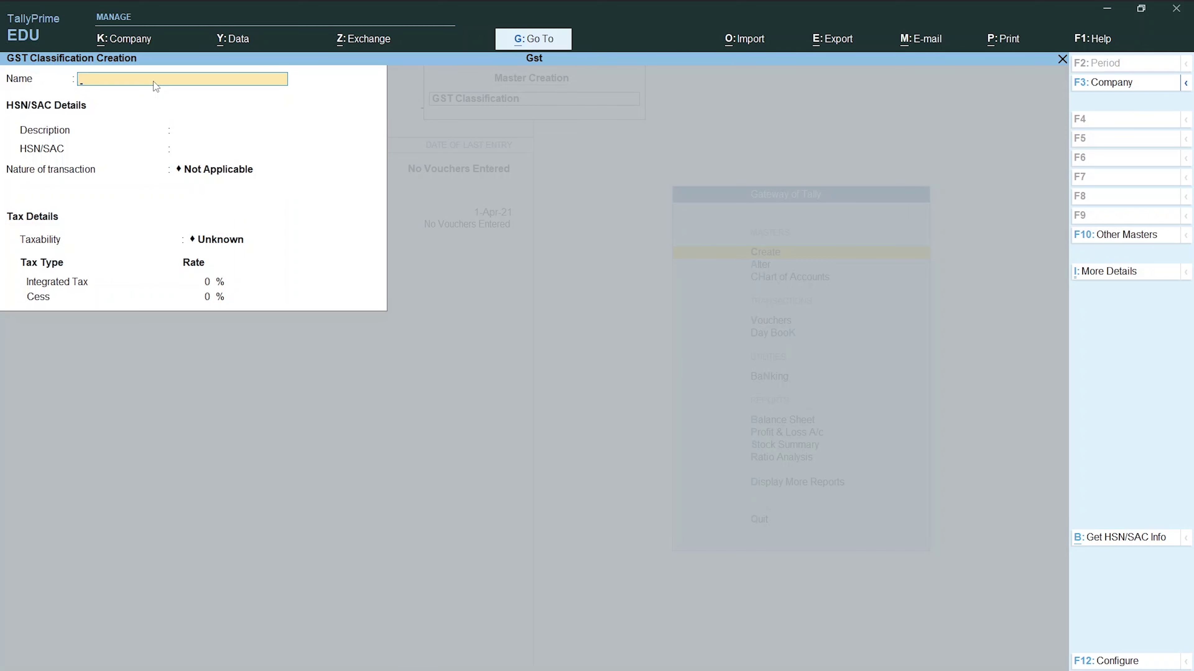
Step: Name the classification Gst 6%, with the description Gst 6% and HSN/SAC 45678
{"action": "type", "text": "Gst6%"}
{"action": "key", "text": "Left"}
{"action": "key", "text": "Left"}
{"action": "key", "text": "Return"}
{"action": "key", "text": "Return"}
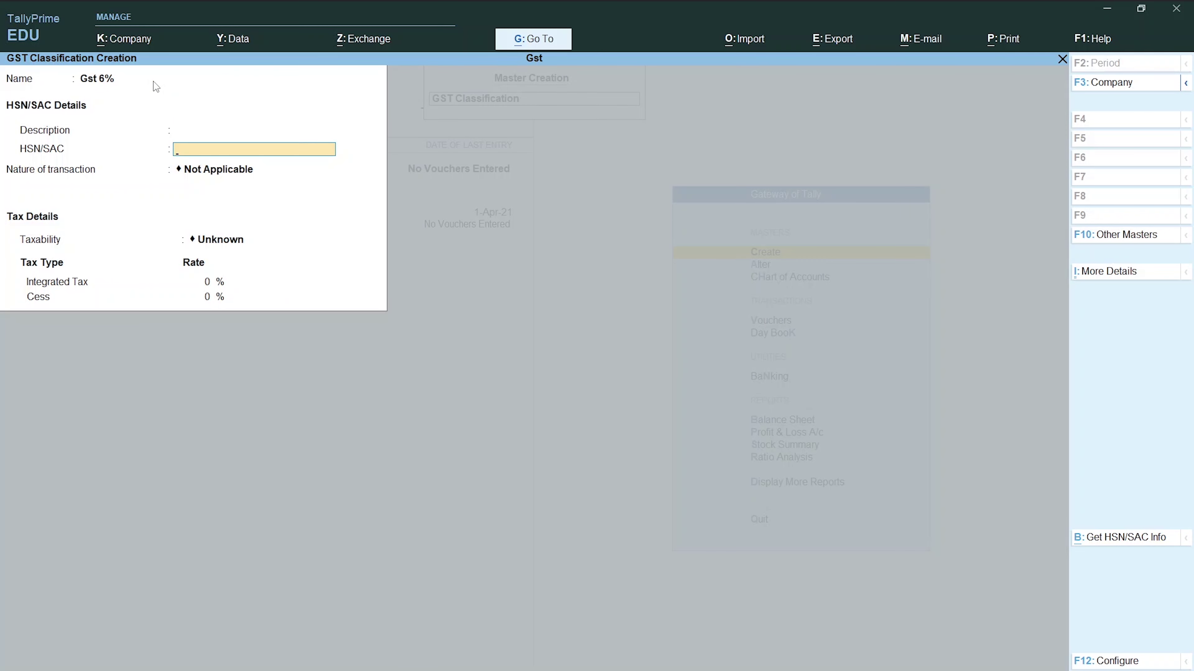
{"action": "key", "text": "BackSpace"}
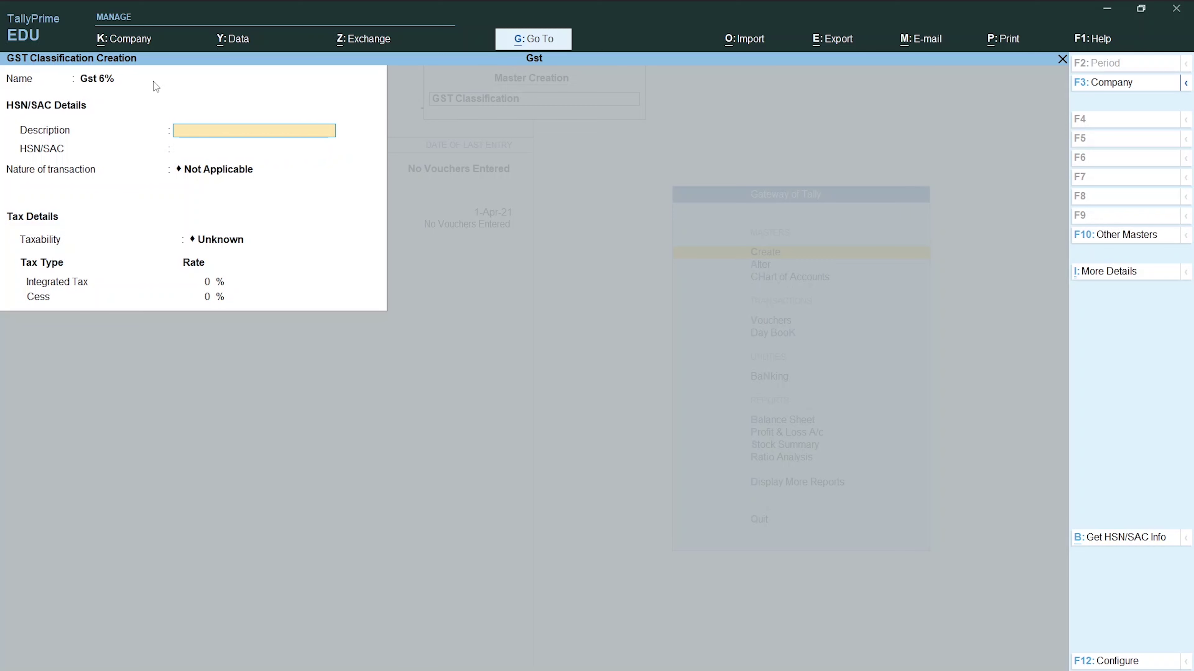
{"action": "type", "text": "Gst 6%"}
{"action": "key", "text": "Return"}
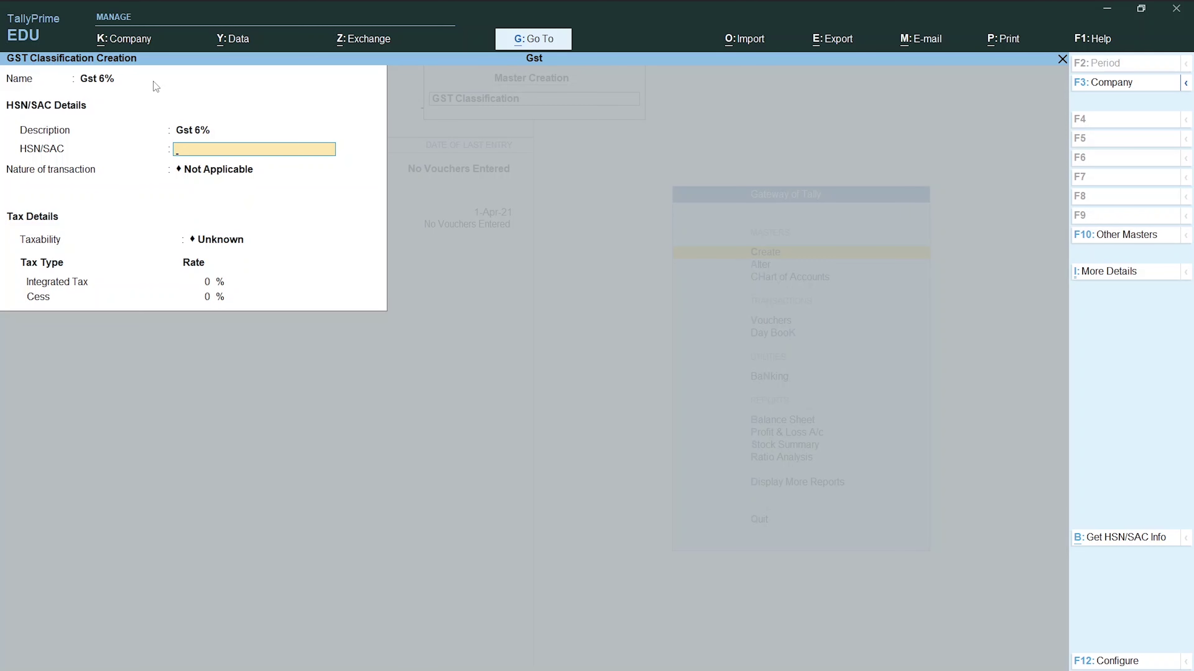
{"action": "type", "text": "45678"}
{"action": "key", "text": "Return"}
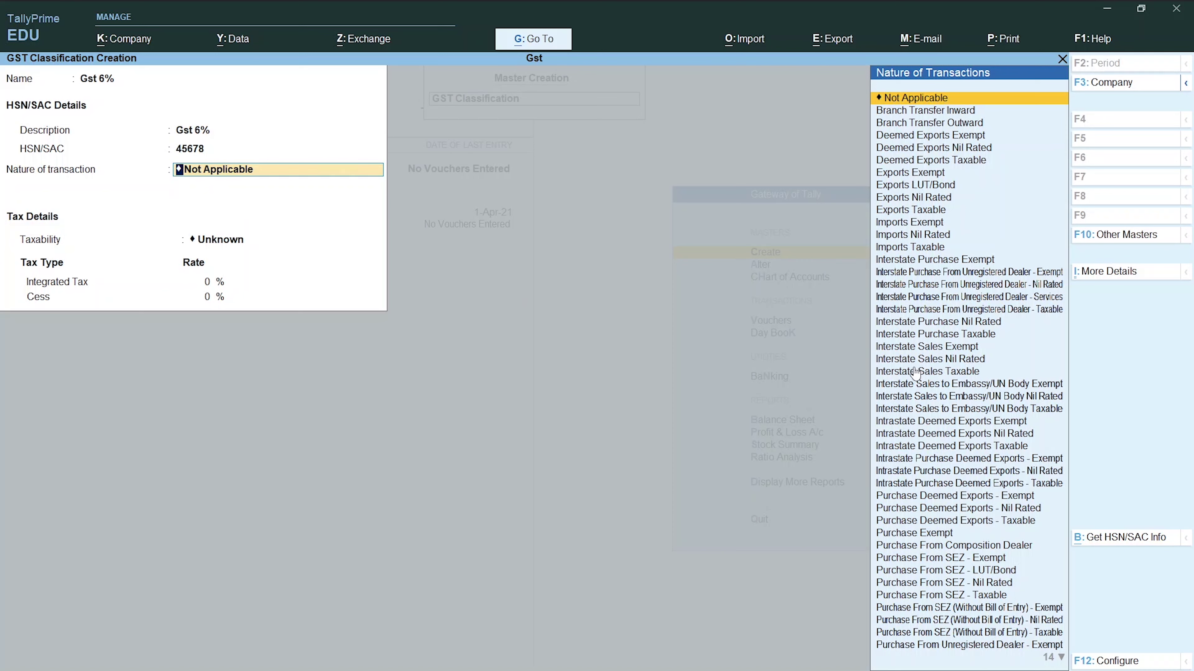
Step: Set the nature of transaction to Purchase Taxable, nature of goods to Not Applicable and integrated tax to 6%, and save the classification
{"action": "type", "text": "Pu"}
{"action": "key", "text": "Return"}
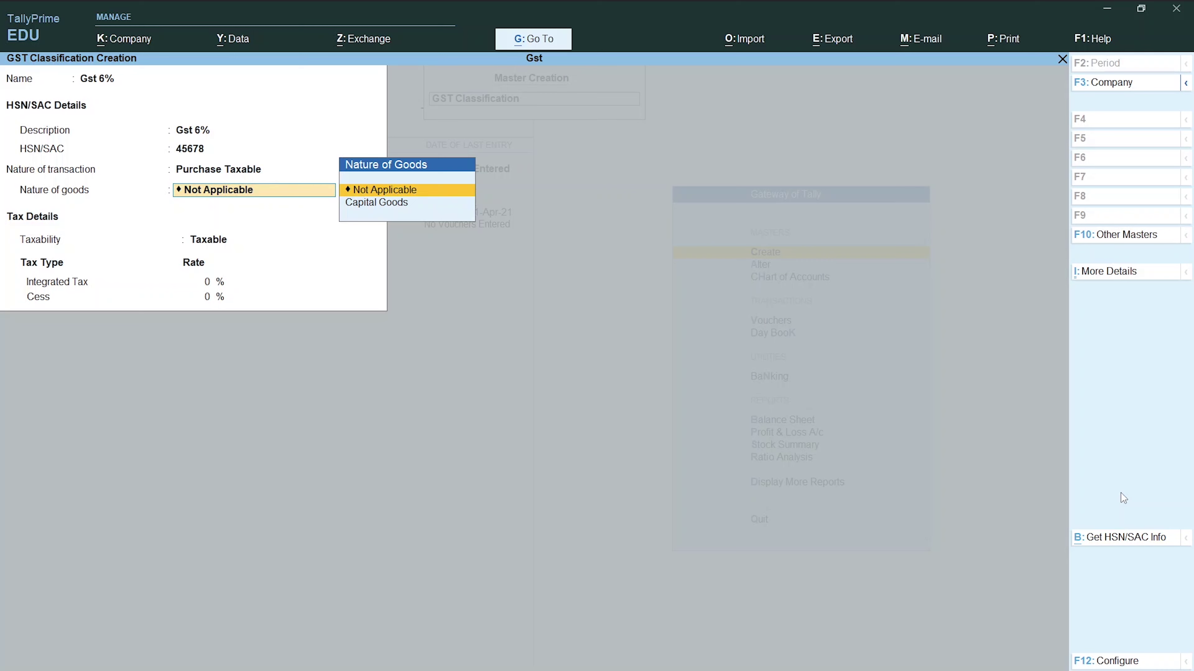
{"action": "key", "text": "Return"}
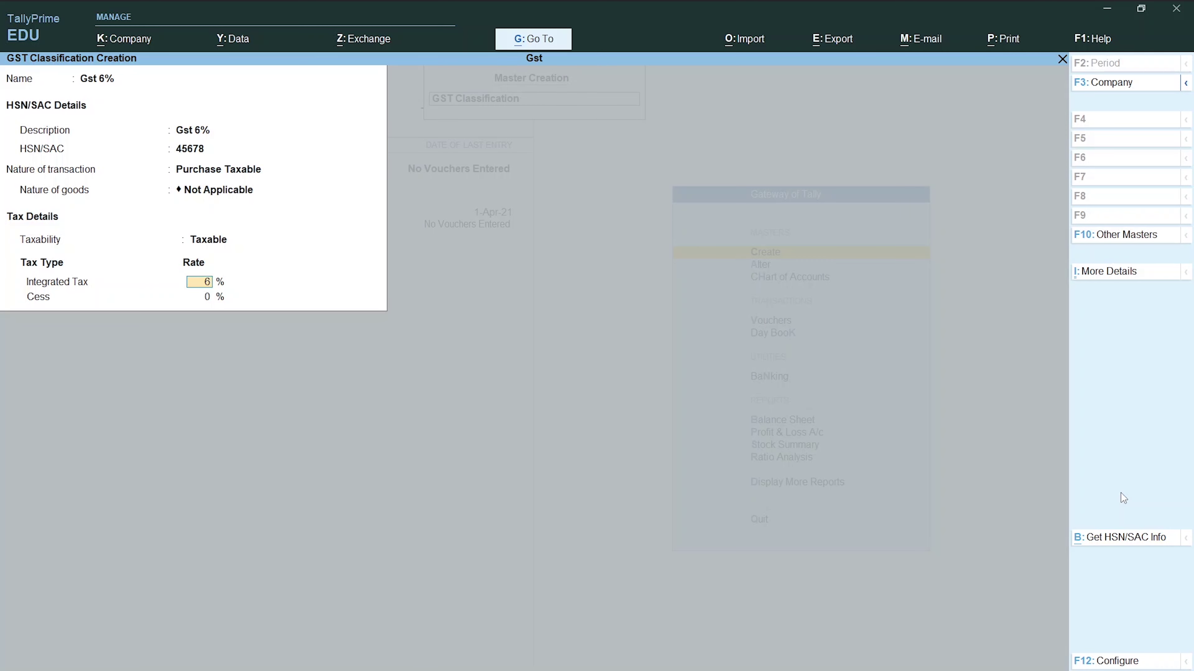
{"action": "key", "text": "Return"}
{"action": "key", "text": "Return"}
{"action": "key", "text": "Return"}
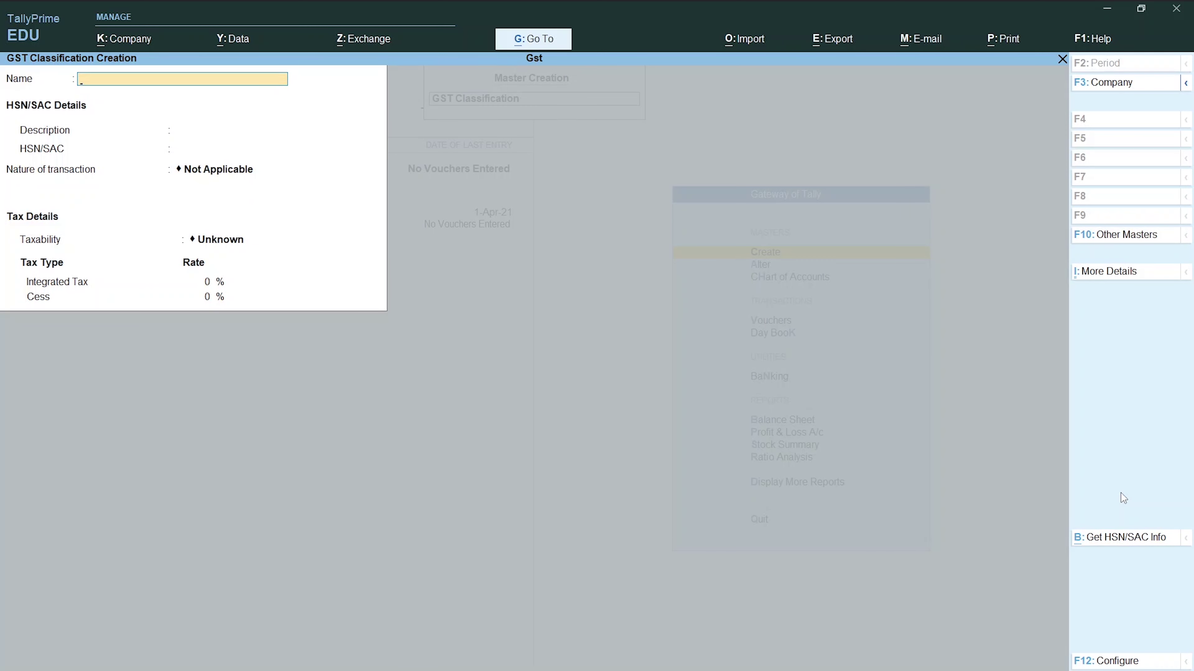
Step: Name a second GST classification Gst 18%, with the description Gst 18% and HSN/SAC 7674354
{"action": "type", "text": "Gst 18%"}
{"action": "key", "text": "Return"}
{"action": "type", "text": "Gs"}
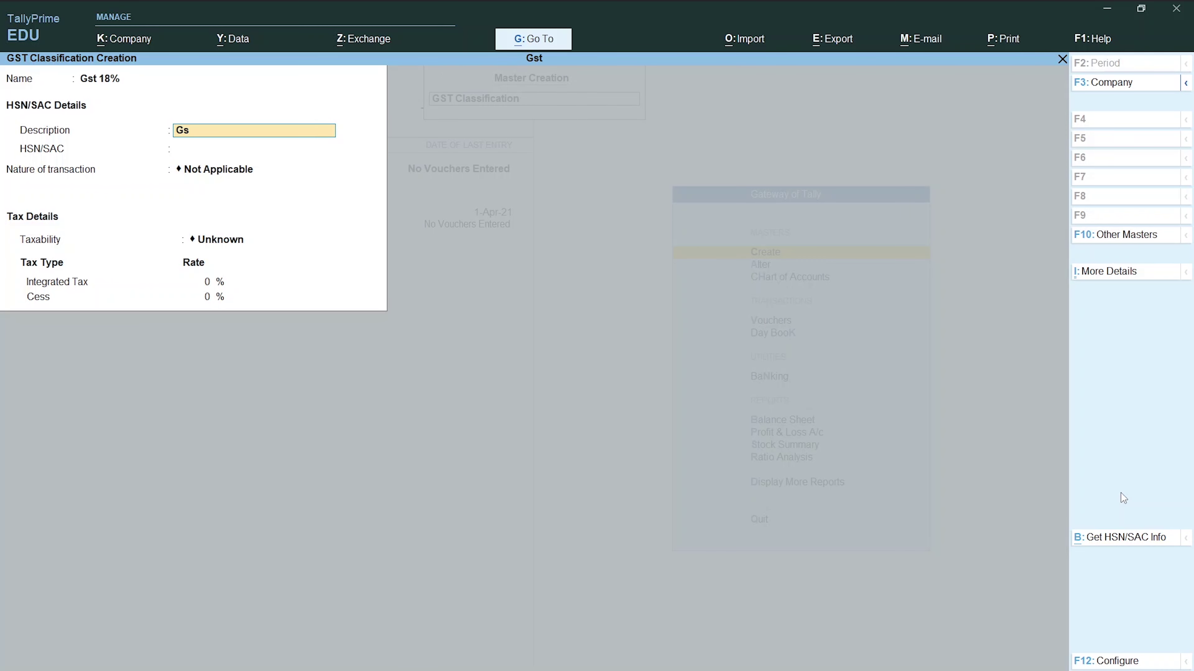
{"action": "type", "text": "t 18%"}
{"action": "key", "text": "Return"}
{"action": "type", "text": "7674354"}
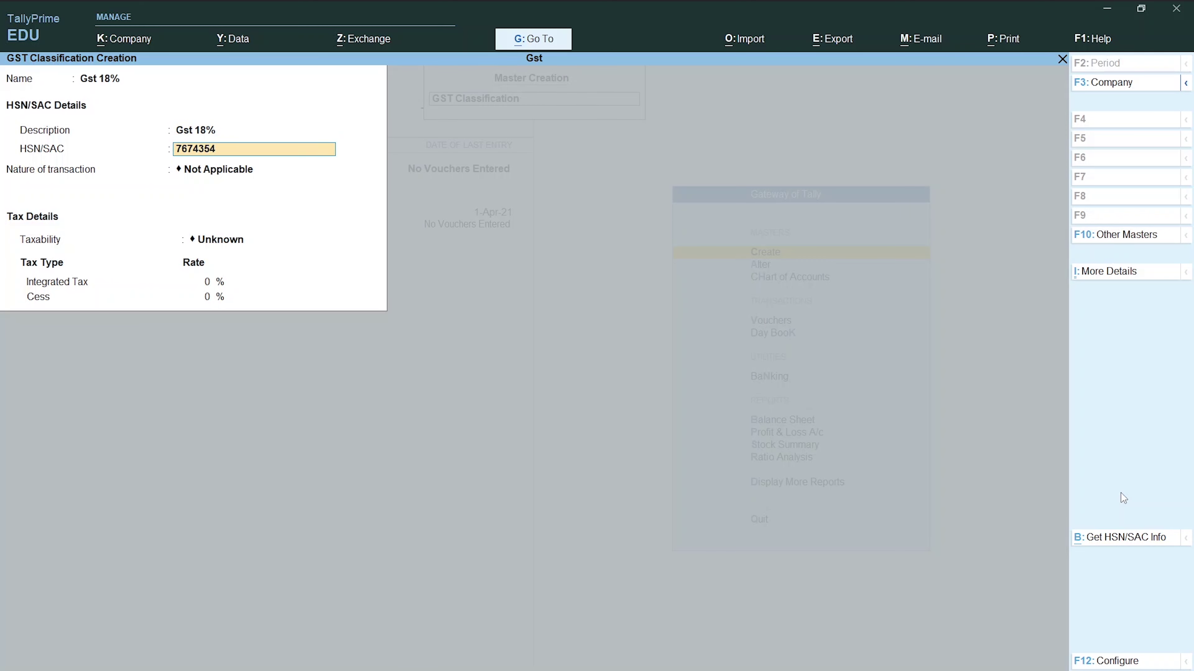
{"action": "key", "text": "Return"}
Step: Keep the nature of transaction Not Applicable, set taxability to Taxable and integrated tax to 18%, and save the Gst 18% classification
{"action": "key", "text": "Return"}
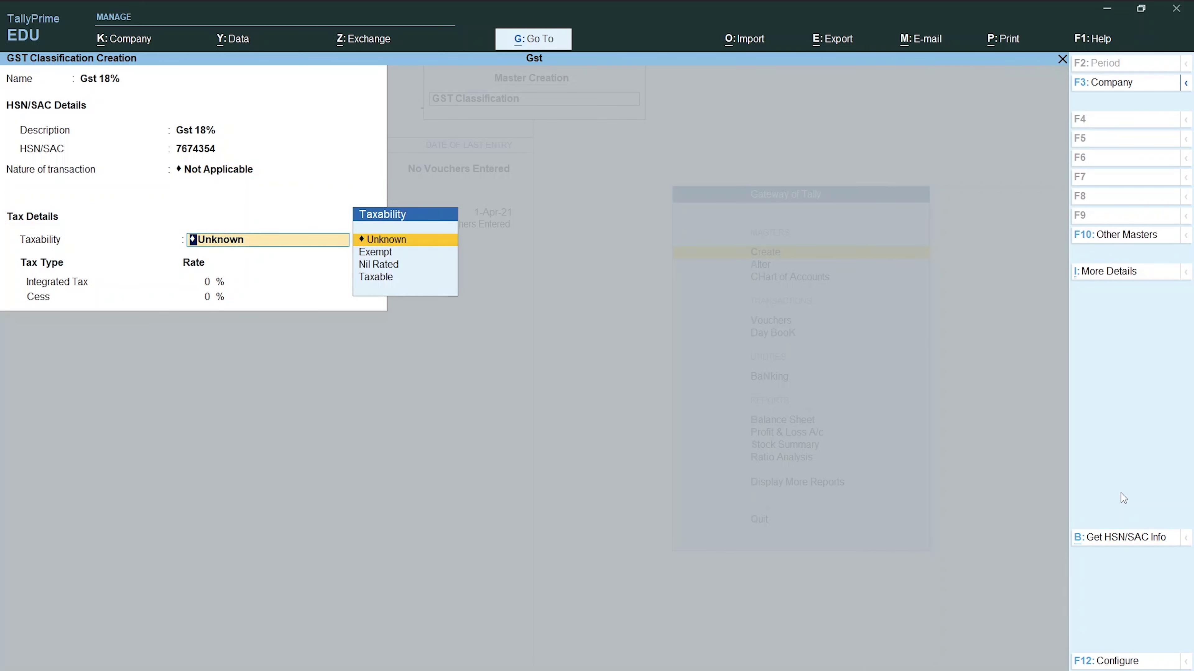
{"action": "key", "text": "Down"}
{"action": "key", "text": "Down"}
{"action": "key", "text": "Down"}
{"action": "key", "text": "Return"}
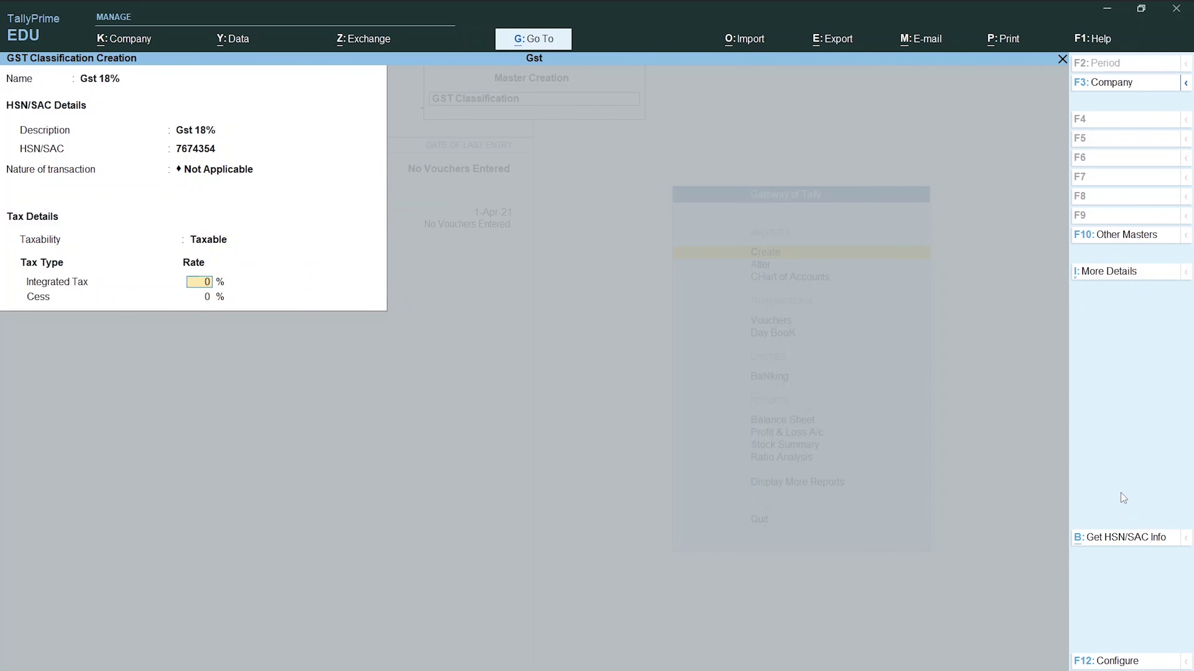
{"action": "type", "text": "18"}
{"action": "key", "text": "Return"}
{"action": "key", "text": "Return"}
{"action": "key", "text": "Return"}
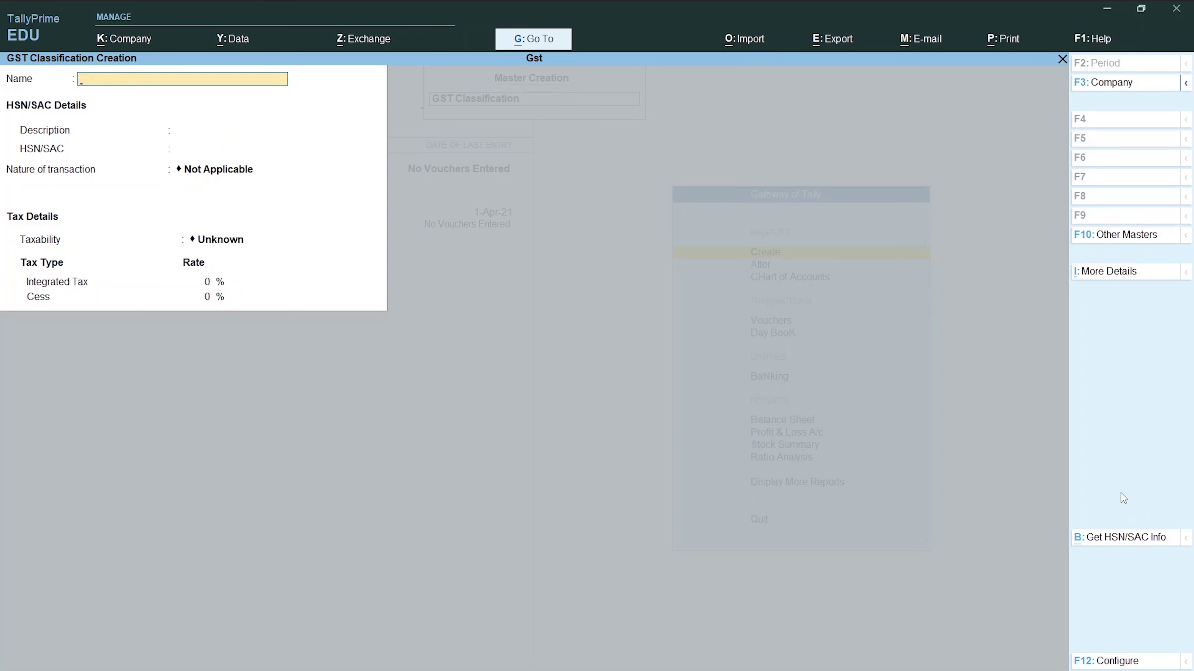
Step: Quit the blank GST classification form and return to the Gateway of Tally
{"action": "key", "text": "Escape"}
{"action": "key", "text": "Return"}
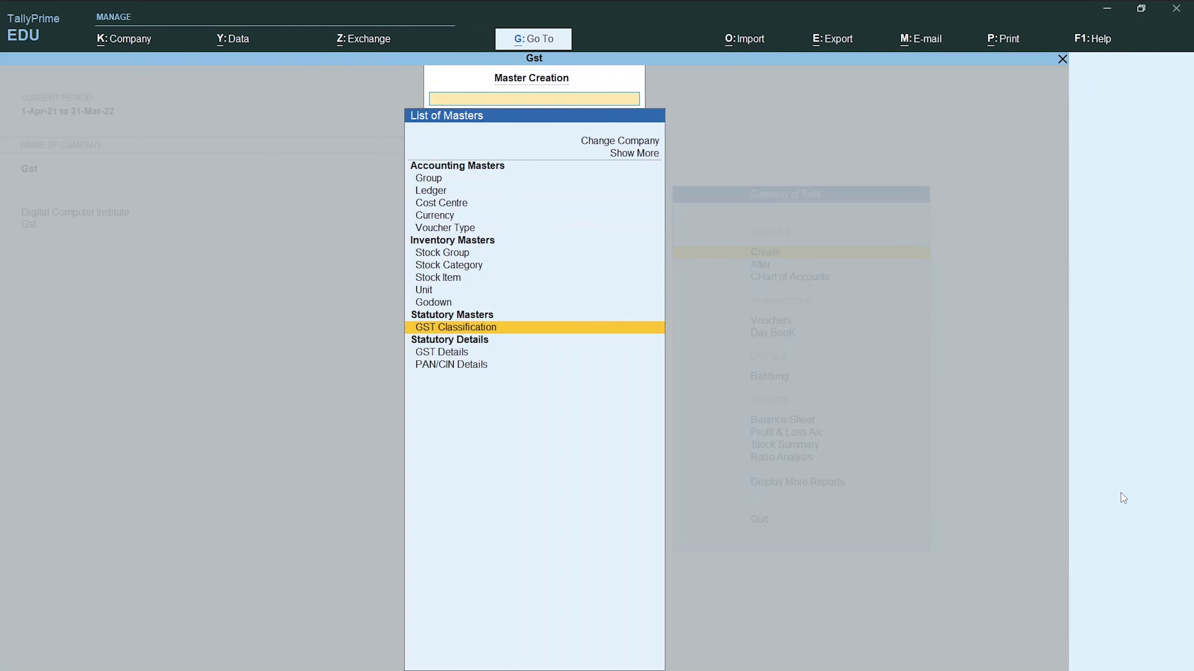
{"action": "key", "text": "Escape"}
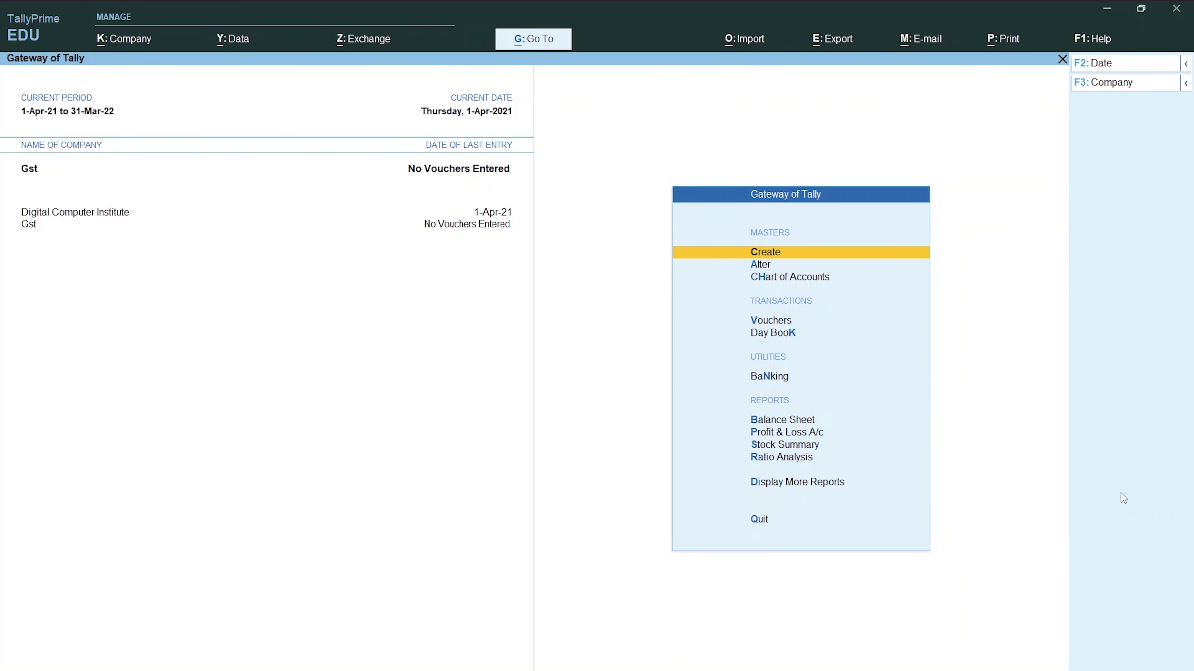
Step: Open the creation form for a new stock group in the Gst company
{"action": "key", "text": "Down"}
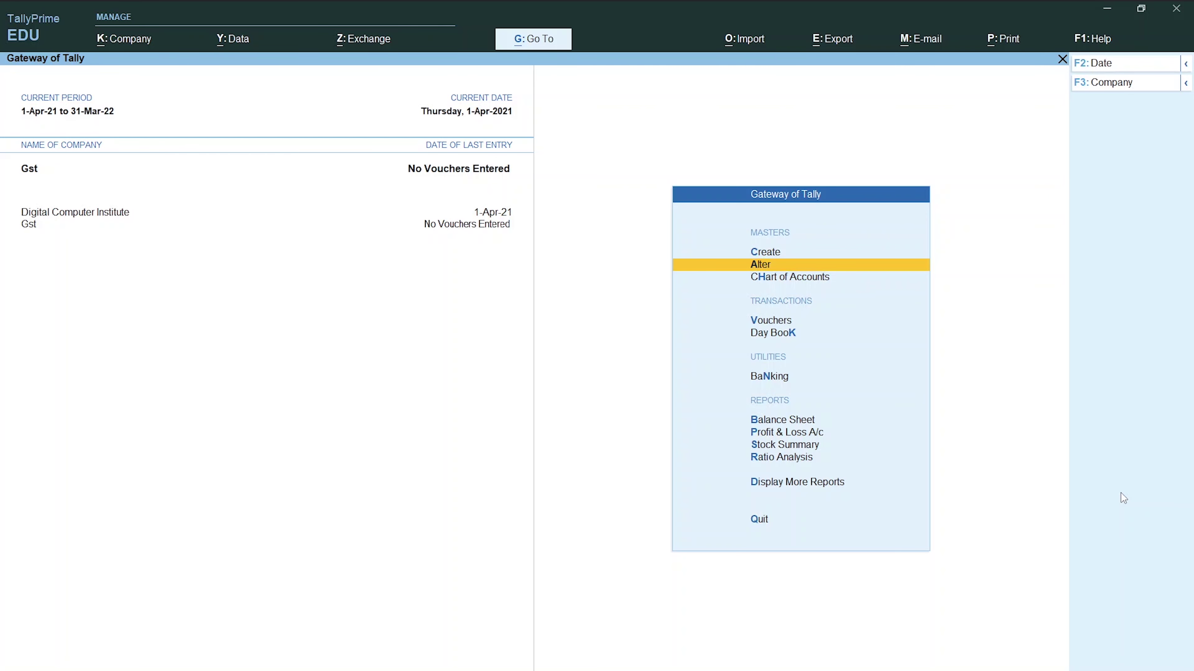
{"action": "key", "text": "Up"}
{"action": "key", "text": "Return"}
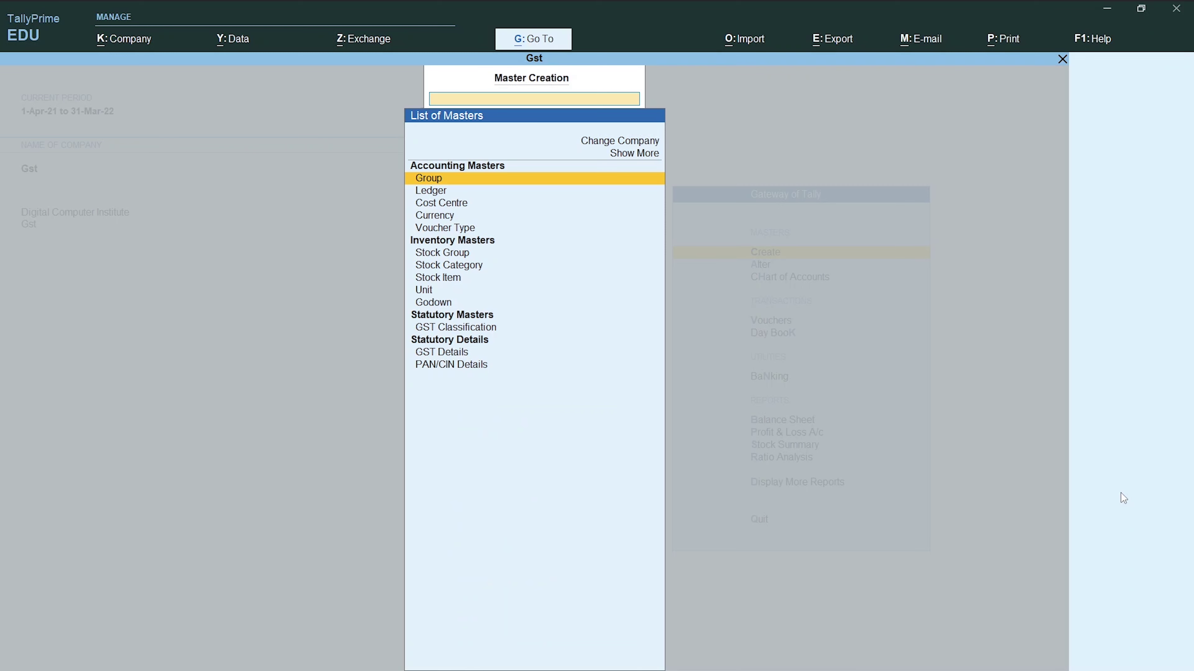
{"action": "key", "text": "Down"}
{"action": "key", "text": "Down"}
{"action": "key", "text": "Down"}
{"action": "key", "text": "Down"}
{"action": "key", "text": "Down"}
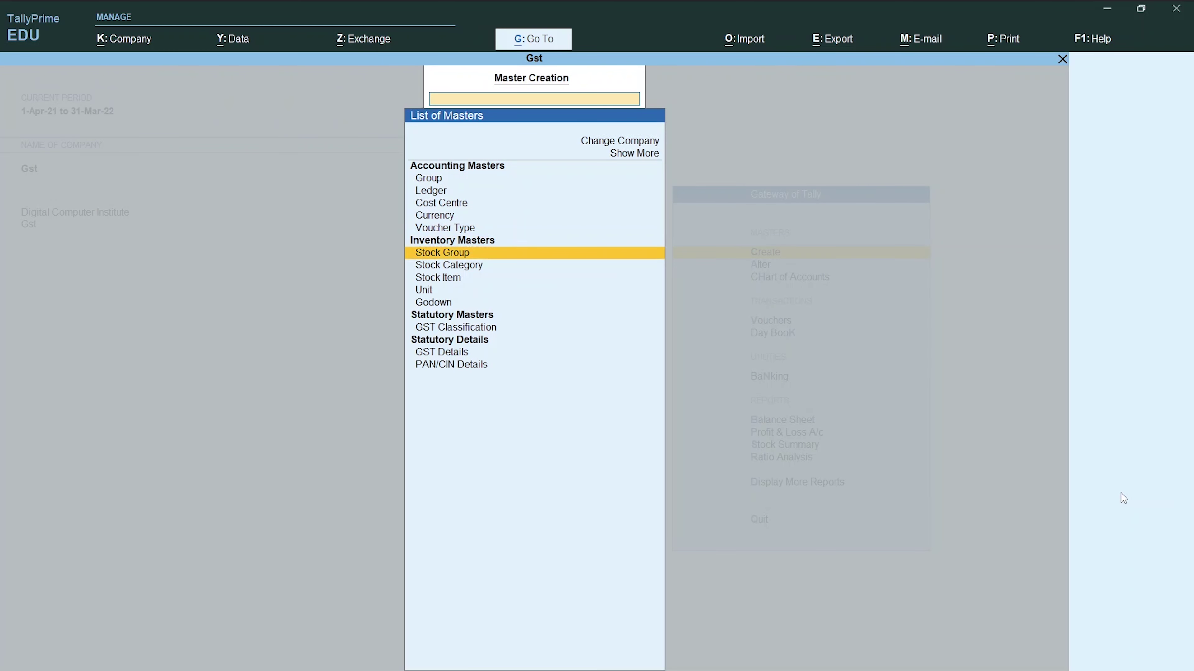
{"action": "key", "text": "Return"}
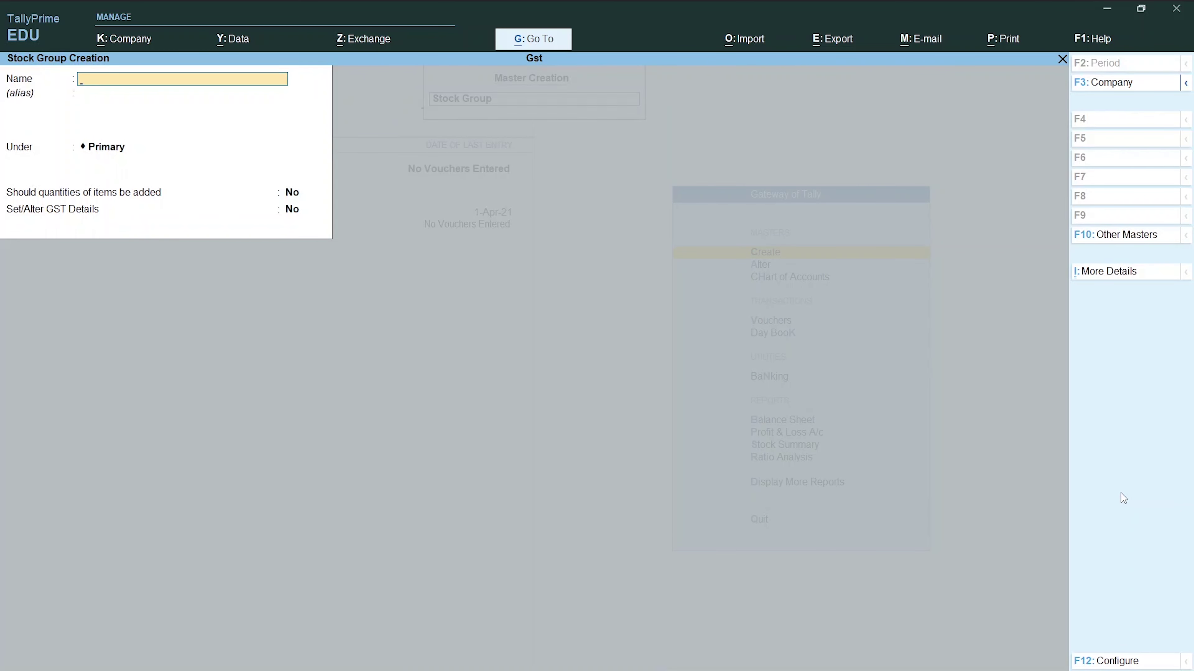
Step: Name the stock group Led Tv, keep it under Primary and set adding item quantities to Yes
{"action": "type", "text": "L"}
{"action": "type", "text": "det"}
{"action": "key", "text": "BackSpace"}
{"action": "key", "text": "BackSpace"}
{"action": "type", "text": "ed tv"}
{"action": "key", "text": "Return"}
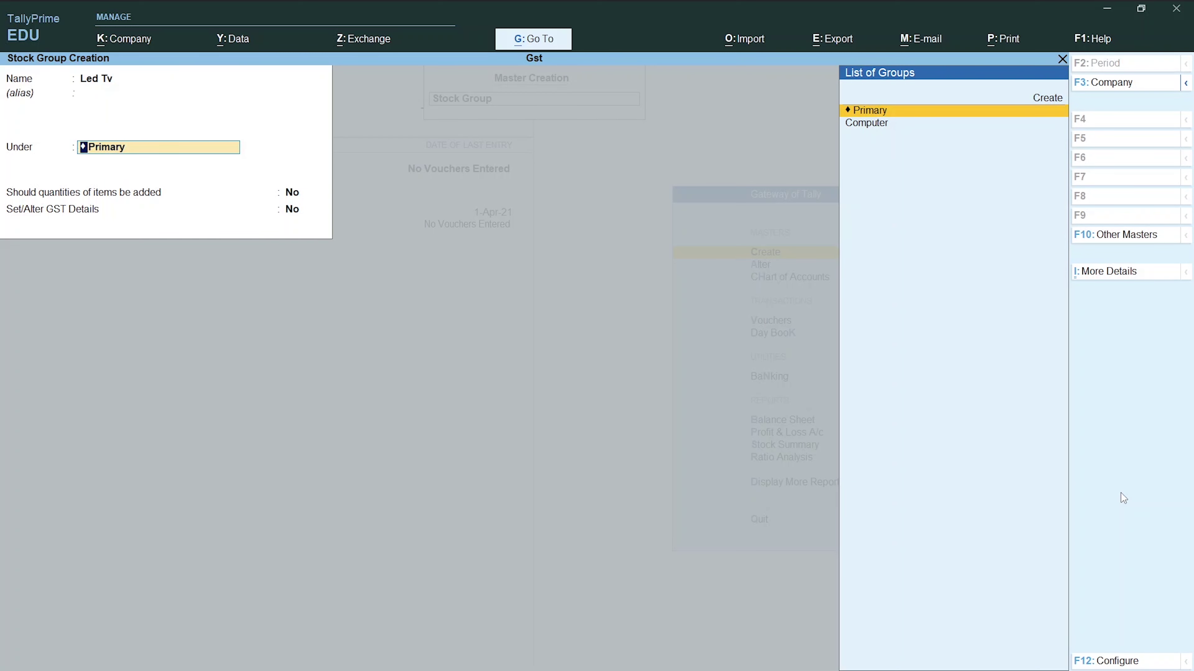
{"action": "key", "text": "Return"}
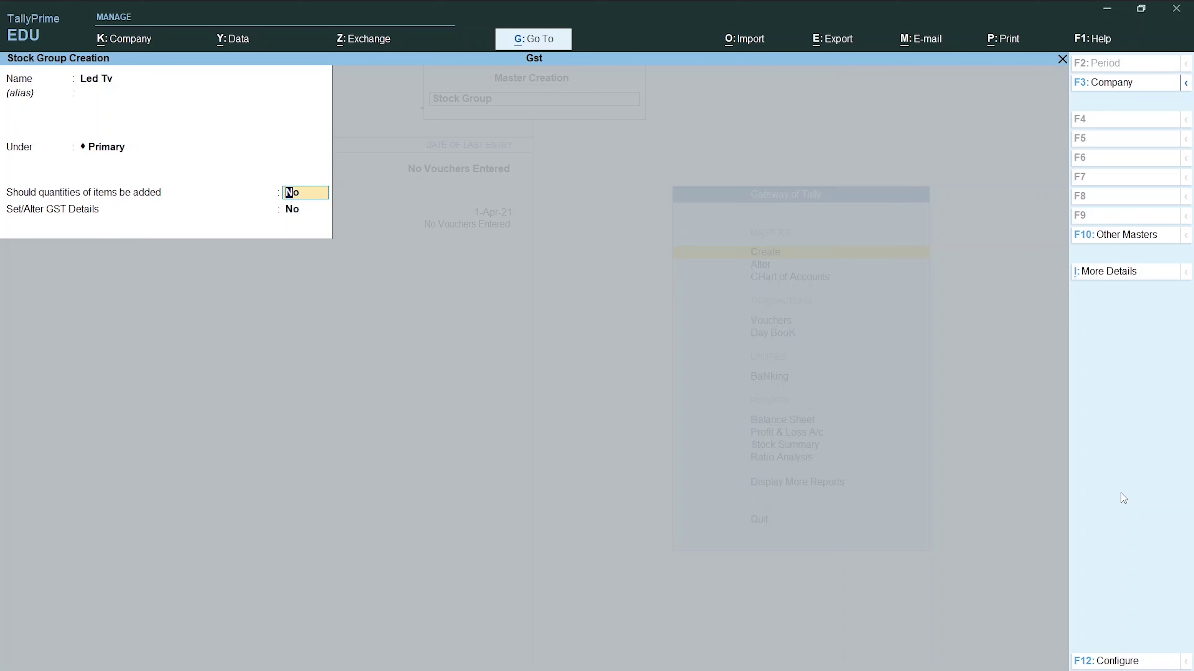
{"action": "type", "text": "y"}
{"action": "key", "text": "Return"}
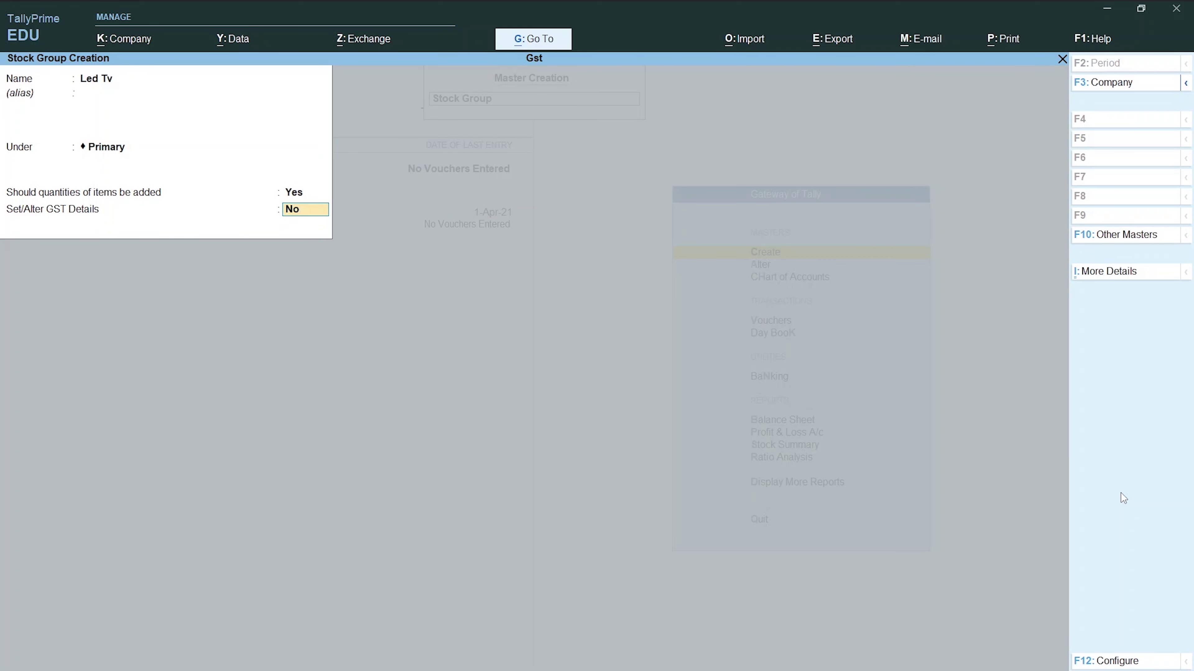
Step: Enable GST details for the Led Tv group with classification Gst 18%, save the group and leave the blank form
{"action": "type", "text": "y"}
{"action": "key", "text": "Return"}
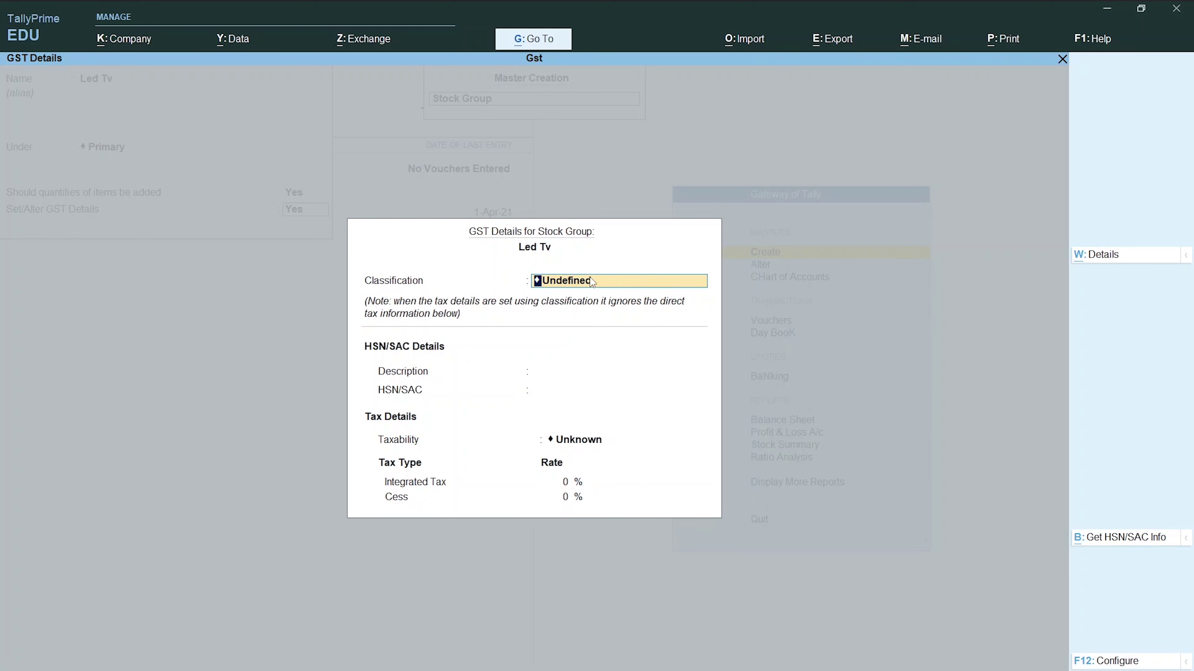
{"action": "key", "text": "Return"}
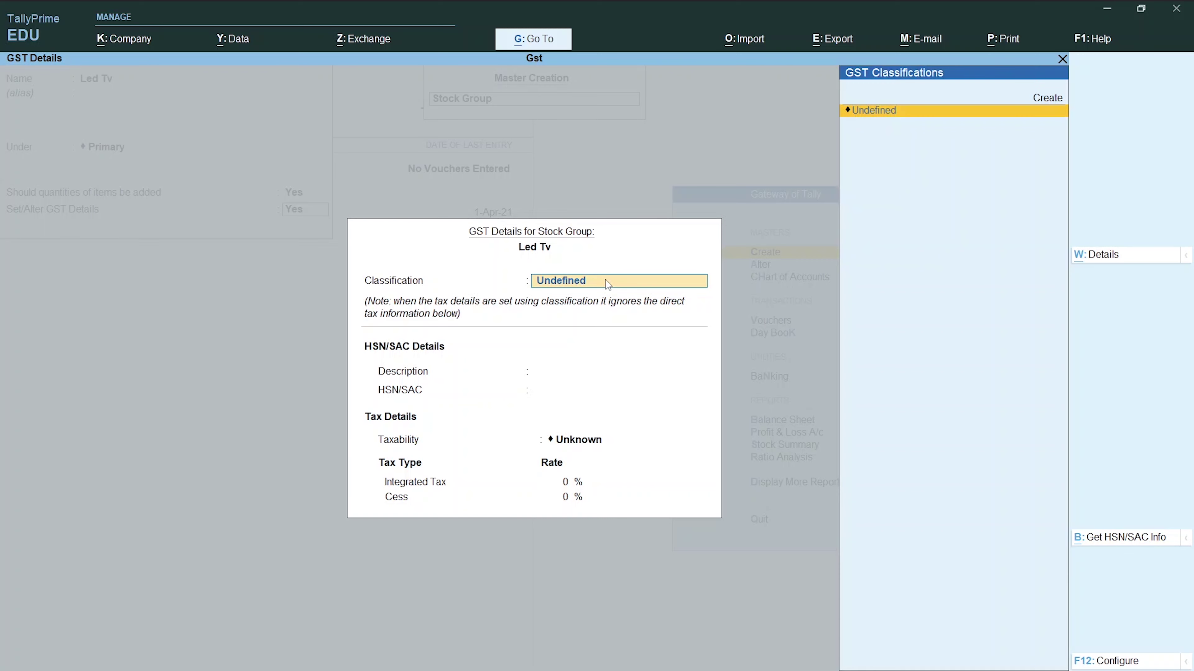
{"action": "type", "text": "un"}
{"action": "key", "text": "BackSpace"}
{"action": "key", "text": "BackSpace"}
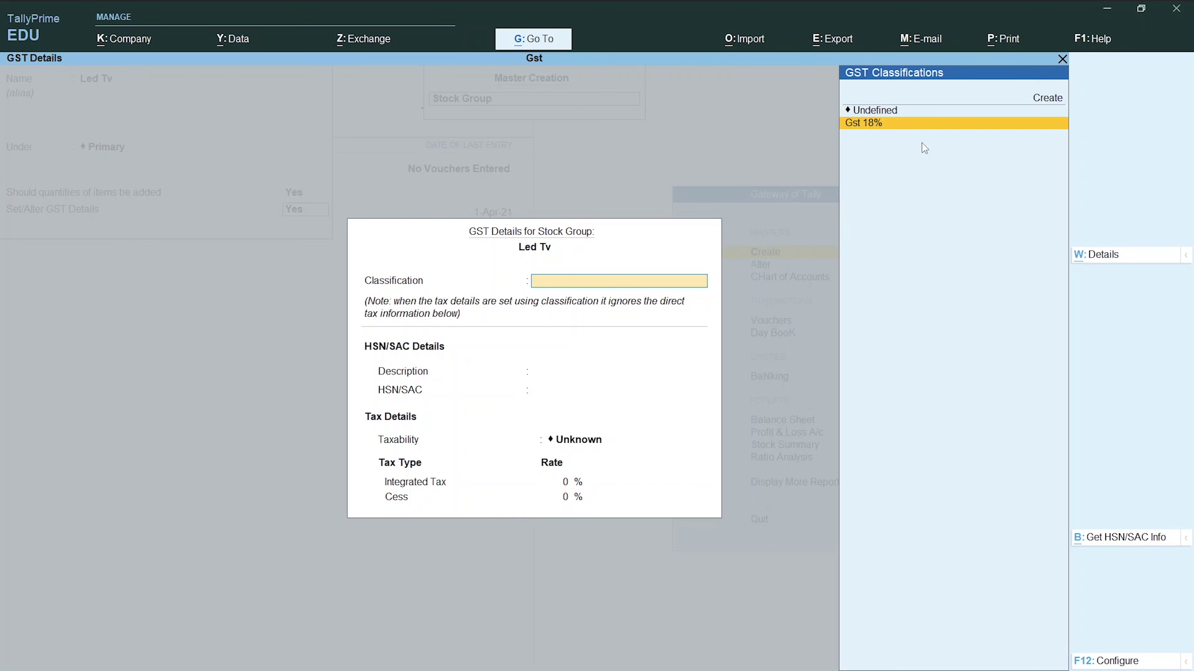
{"action": "key", "text": "Return"}
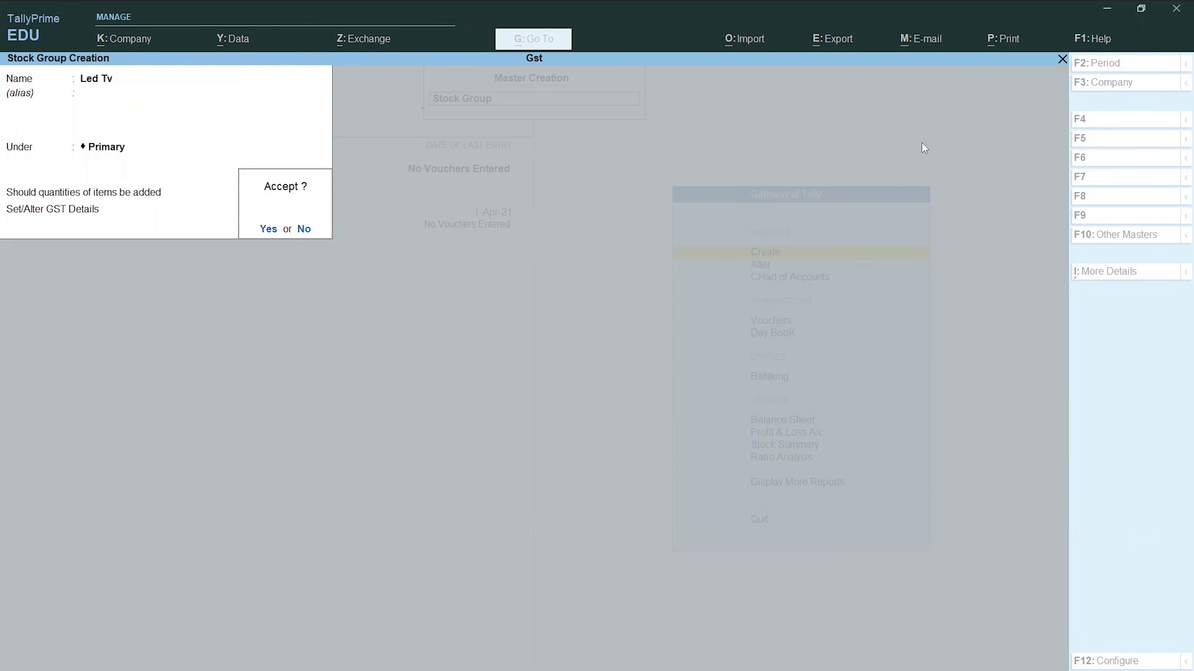
{"action": "key", "text": "Return"}
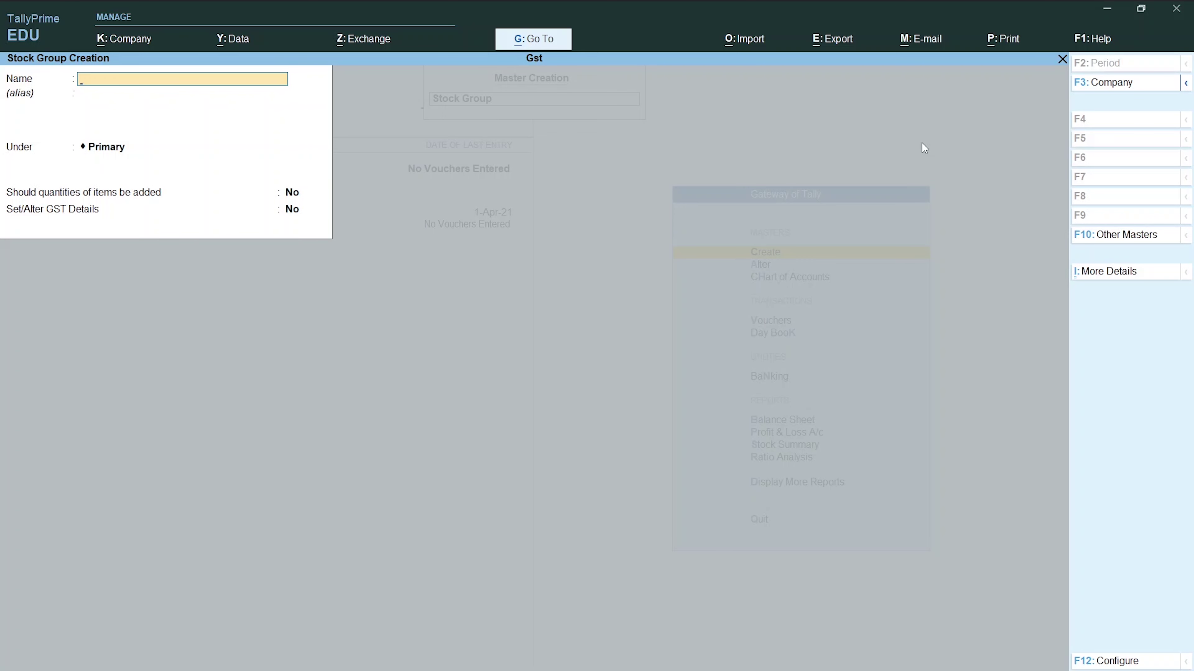
{"action": "key", "text": "Escape"}
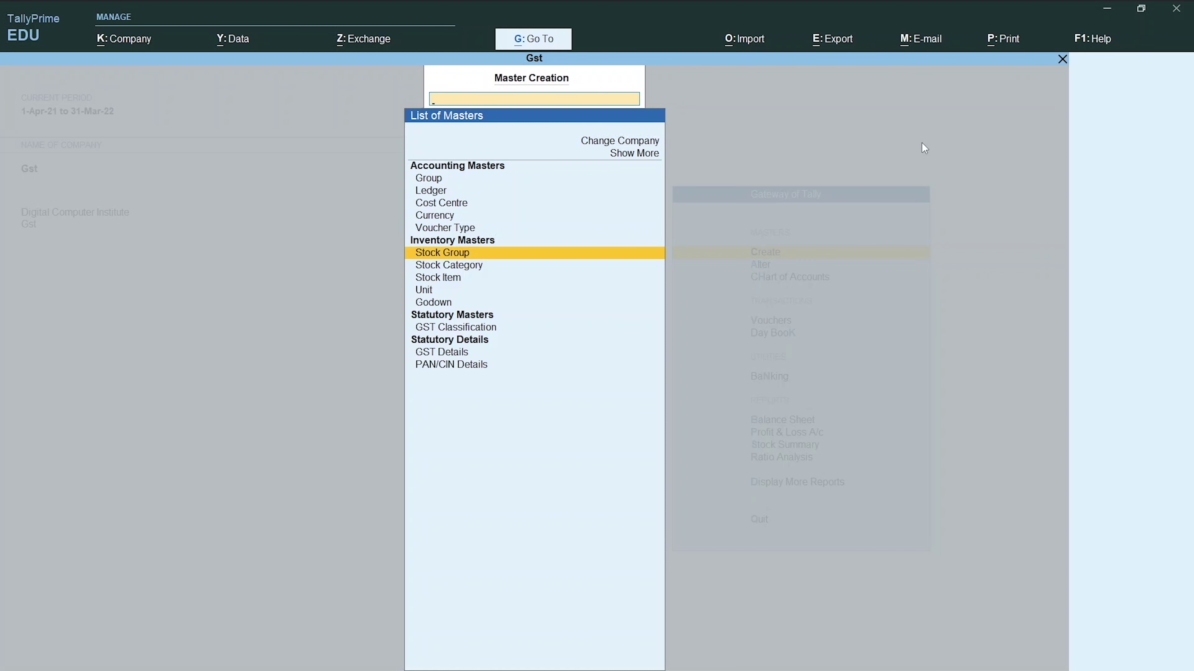
Step: Start a new stock item named Ddr III4gb under group Computer, with category Samsung and units nos
{"action": "key", "text": "Down"}
{"action": "key", "text": "Down"}
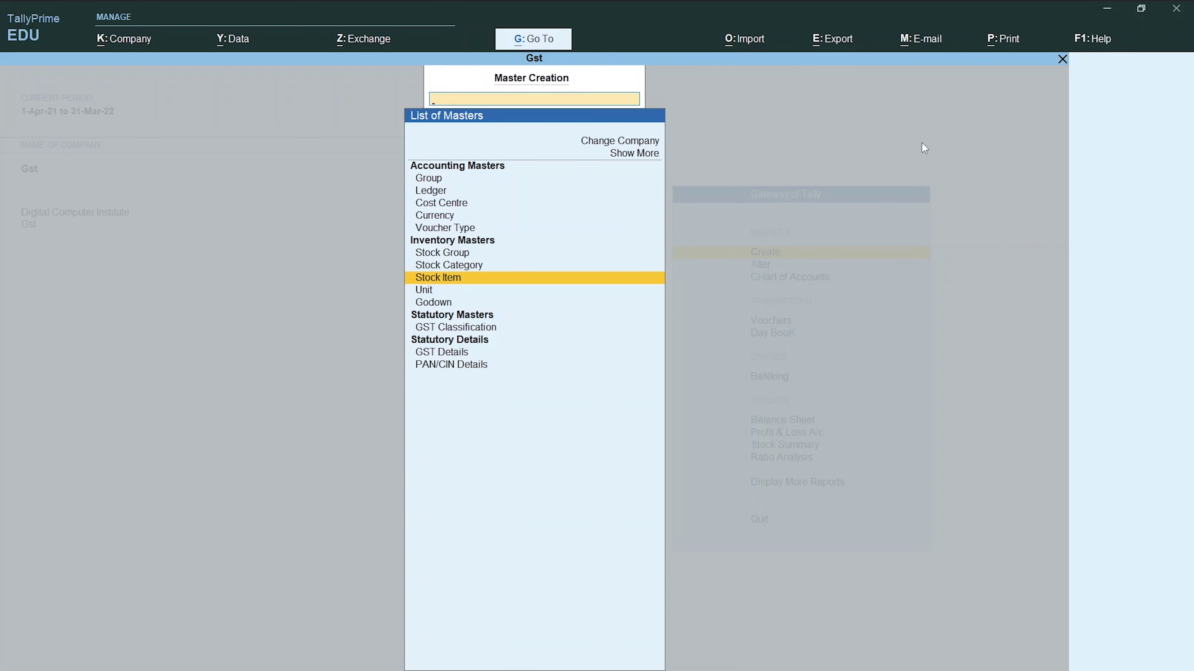
{"action": "key", "text": "Return"}
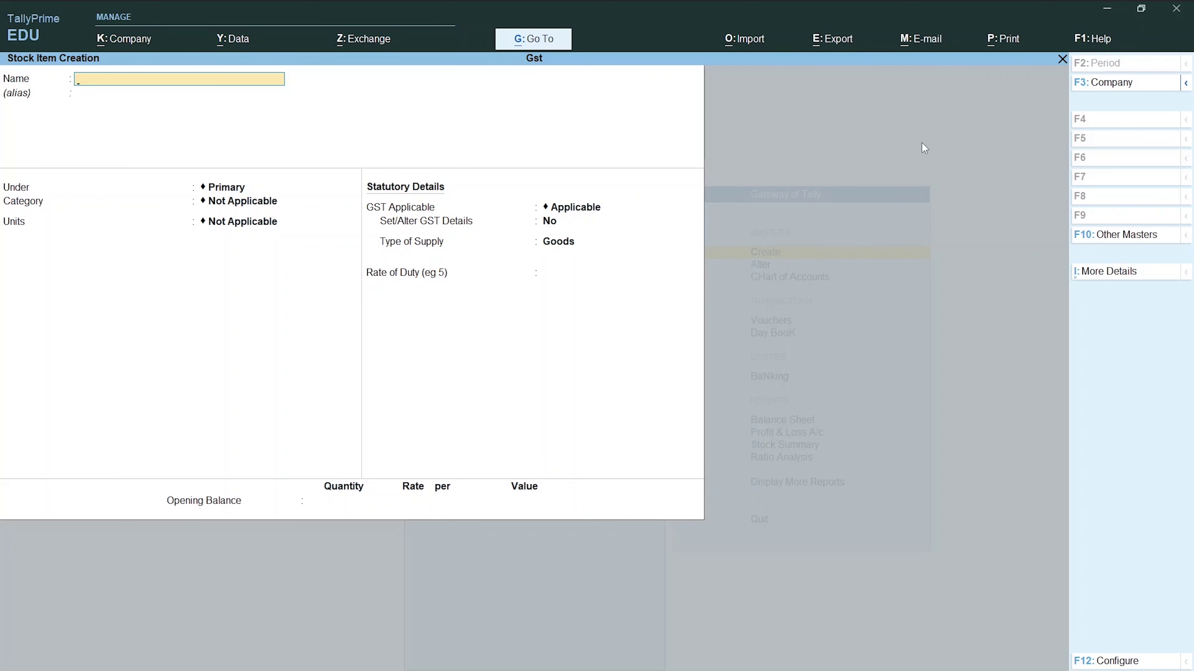
{"action": "type", "text": "Ddr"}
{"action": "type", "text": "III4gb"}
{"action": "key", "text": "Return"}
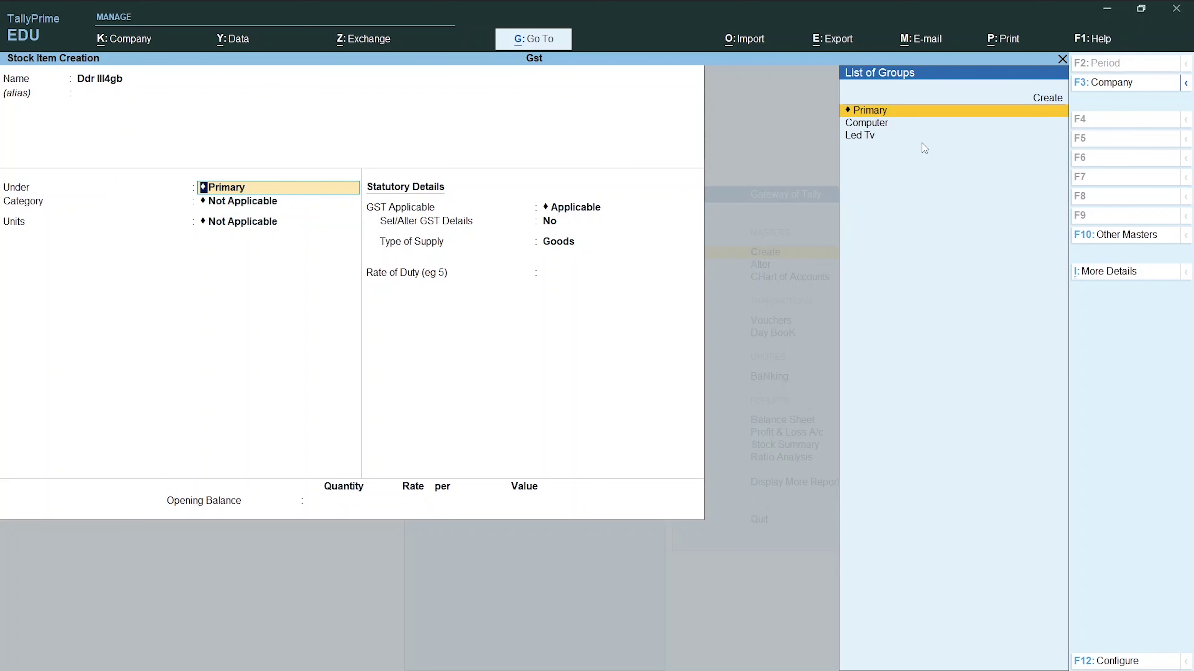
{"action": "key", "text": "Down"}
{"action": "key", "text": "Return"}
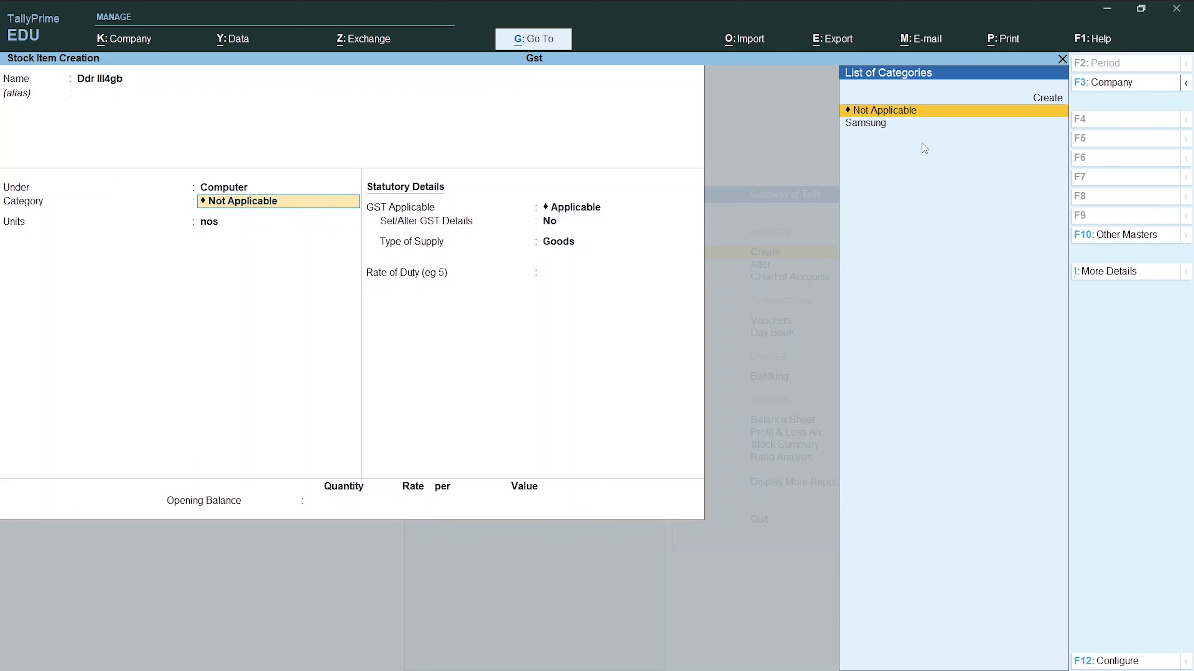
{"action": "key", "text": "Down"}
{"action": "key", "text": "Return"}
{"action": "key", "text": "Return"}
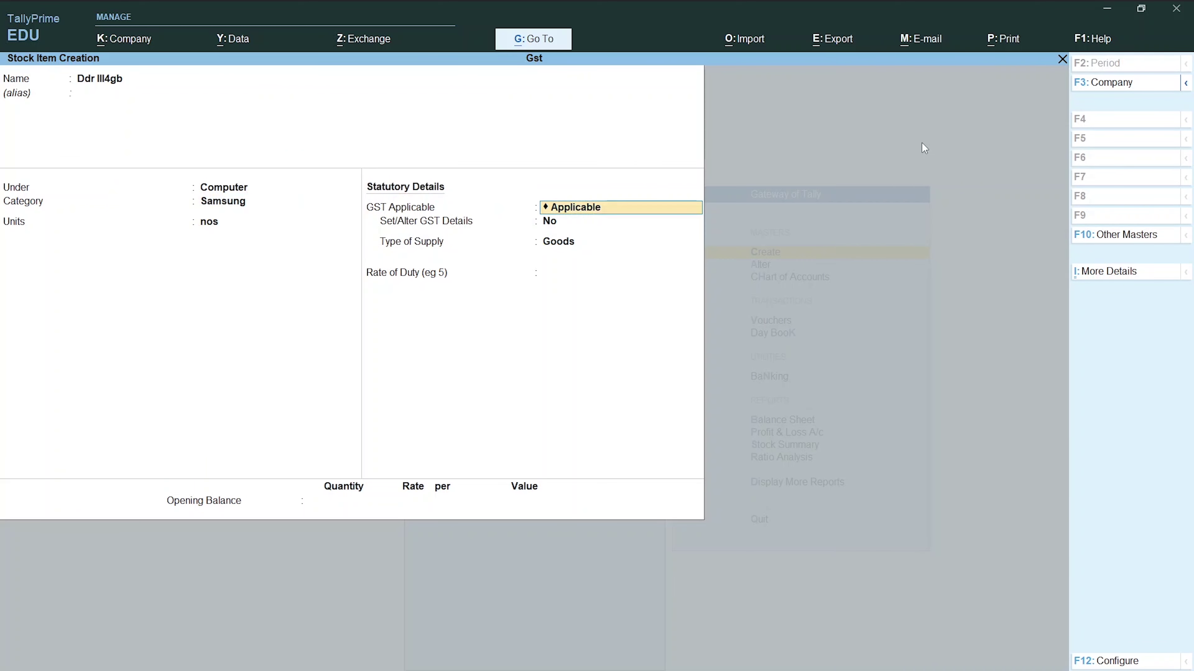
Step: Keep GST applicable for the stock item and set its GST details to the Gst 18% classification
{"action": "key", "text": "Return"}
{"action": "key", "text": "y"}
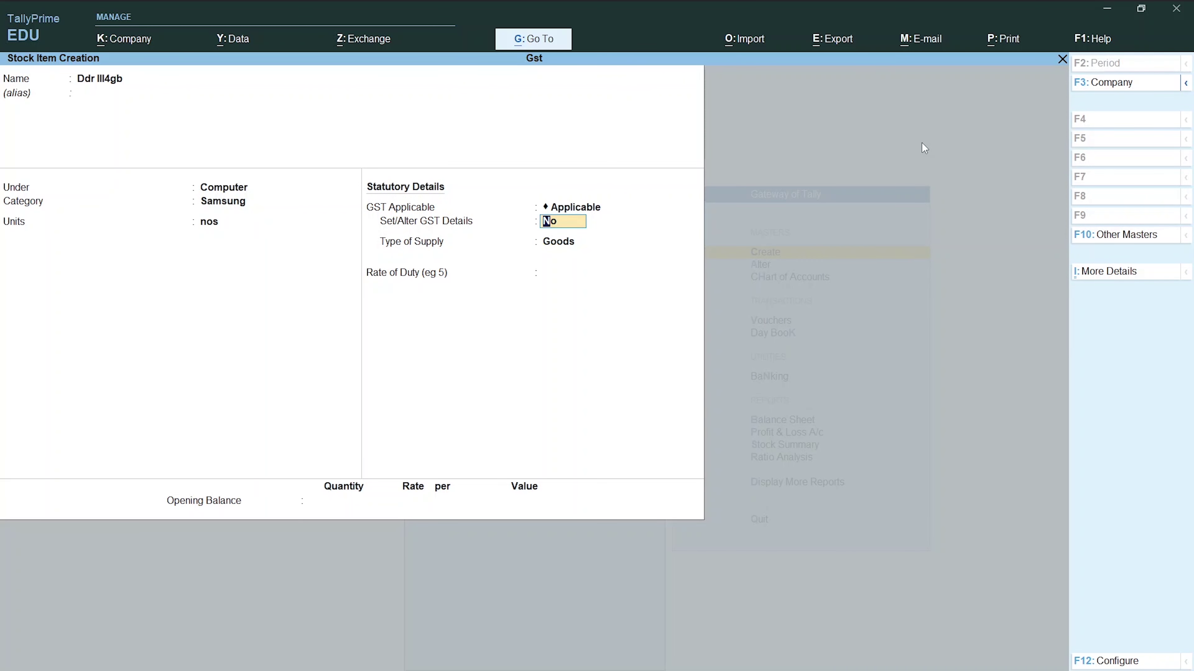
{"action": "key", "text": "Return"}
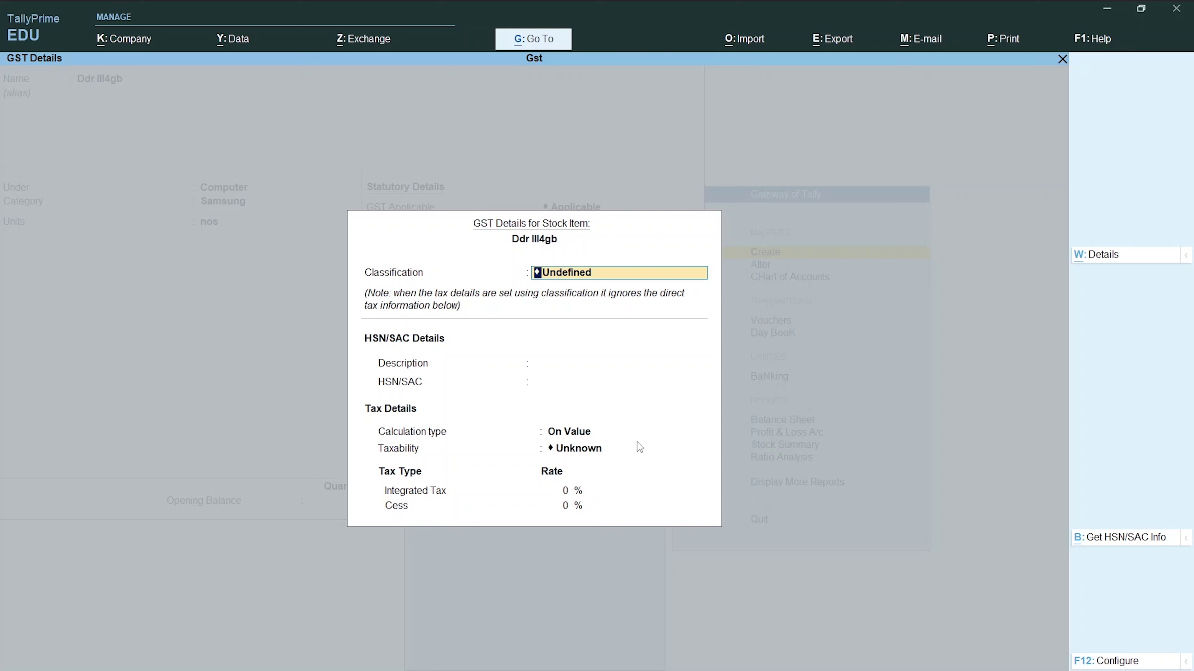
{"action": "key", "text": "BackSpace"}
{"action": "key", "text": "BackSpace"}
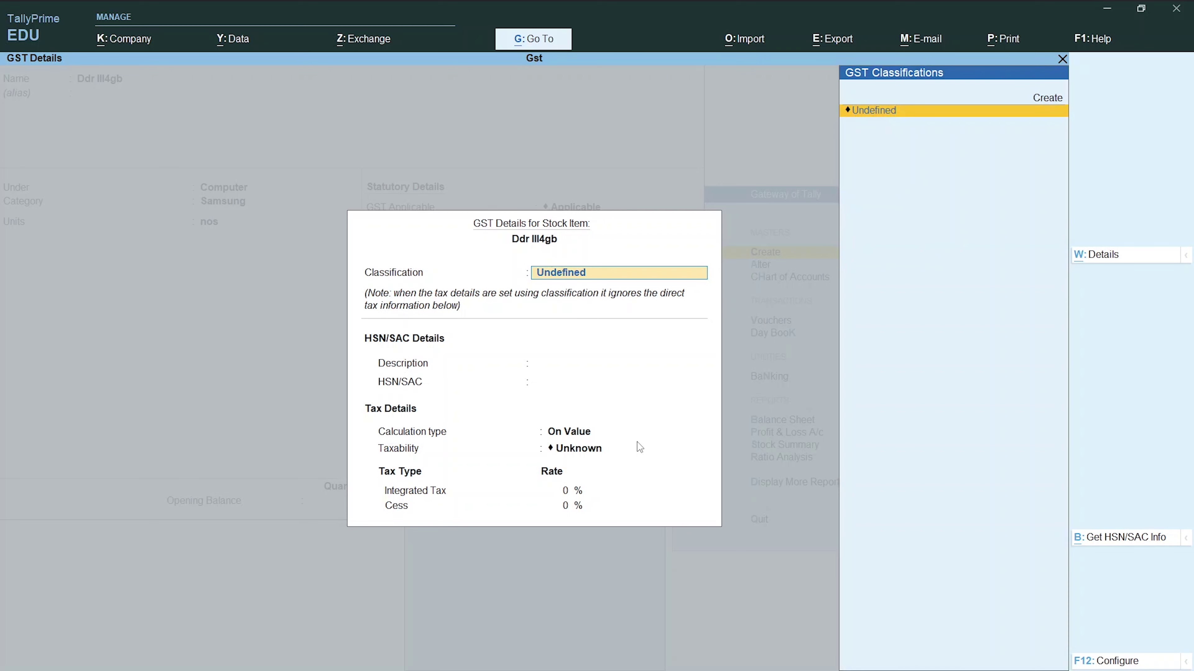
{"action": "key", "text": "Down"}
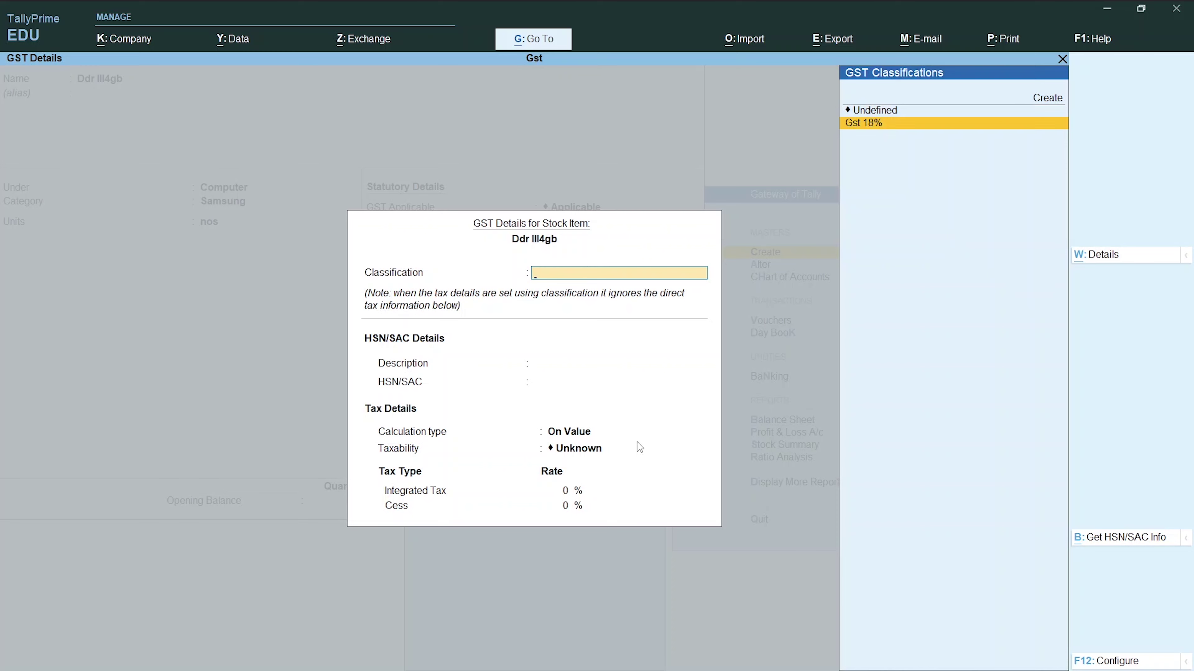
{"action": "key", "text": "Return"}
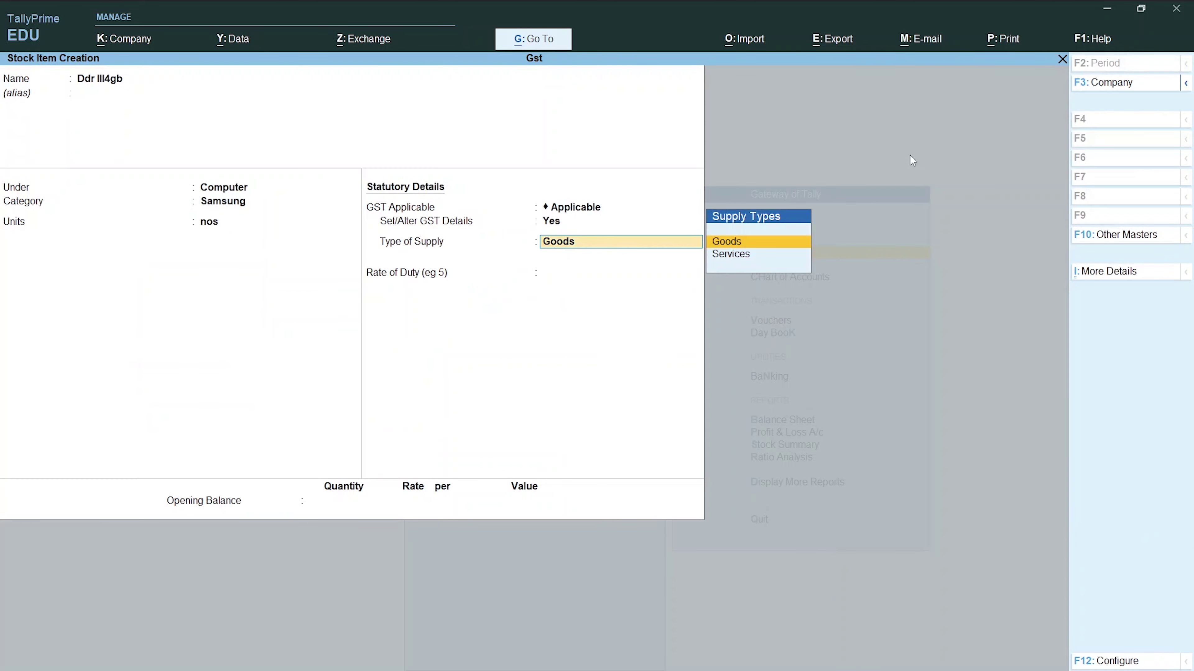
Step: Keep the type of supply as Goods with no opening balance, save the stock item and leave the blank form
{"action": "key", "text": "Return"}
{"action": "key", "text": "Return"}
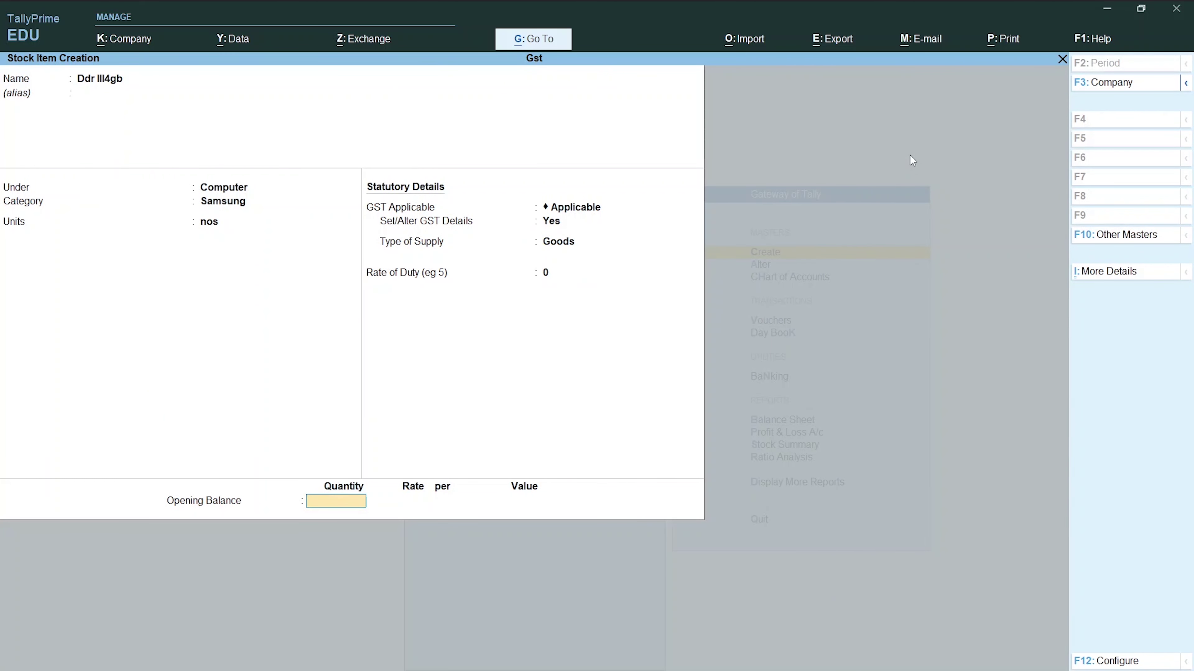
{"action": "key", "text": "Return"}
{"action": "key", "text": "n"}
{"action": "key", "text": "Up"}
{"action": "key", "text": "Up"}
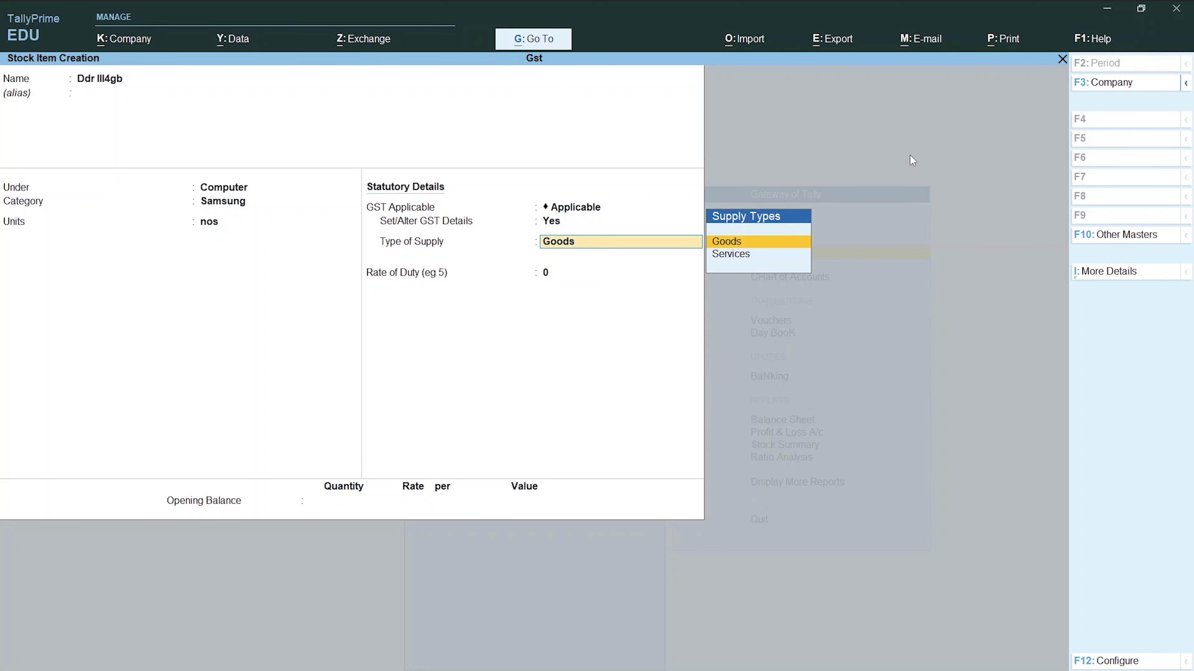
{"action": "key", "text": "Return"}
{"action": "key", "text": "Return"}
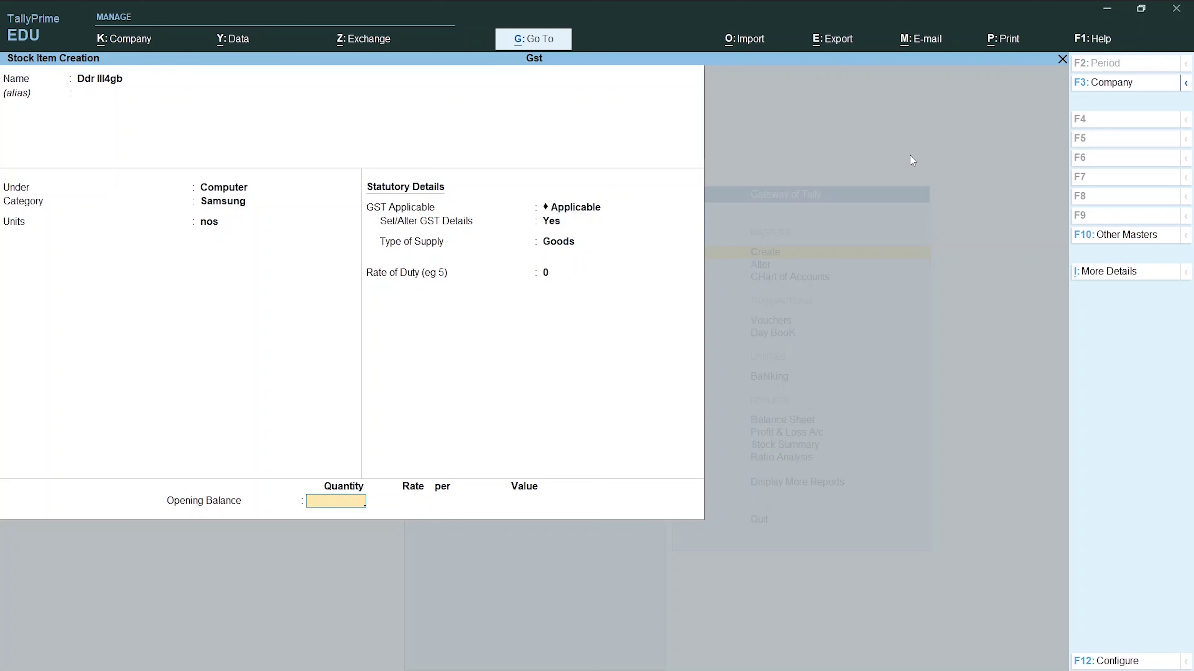
{"action": "key", "text": "Return"}
{"action": "key", "text": "y"}
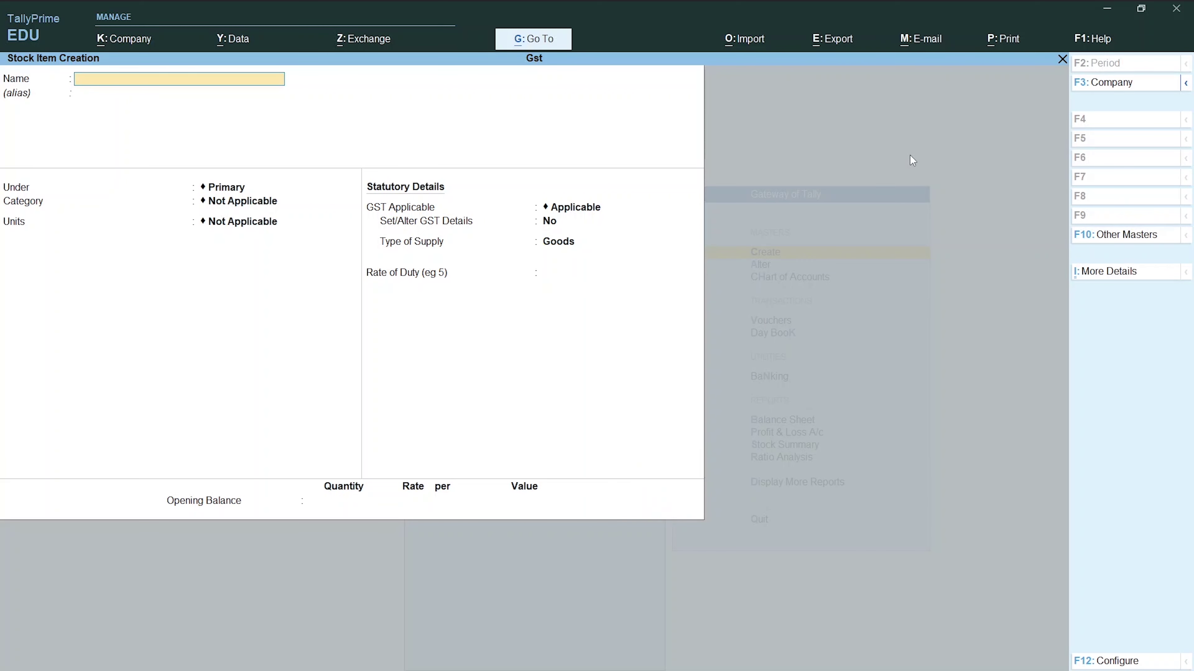
{"action": "key", "text": "Escape"}
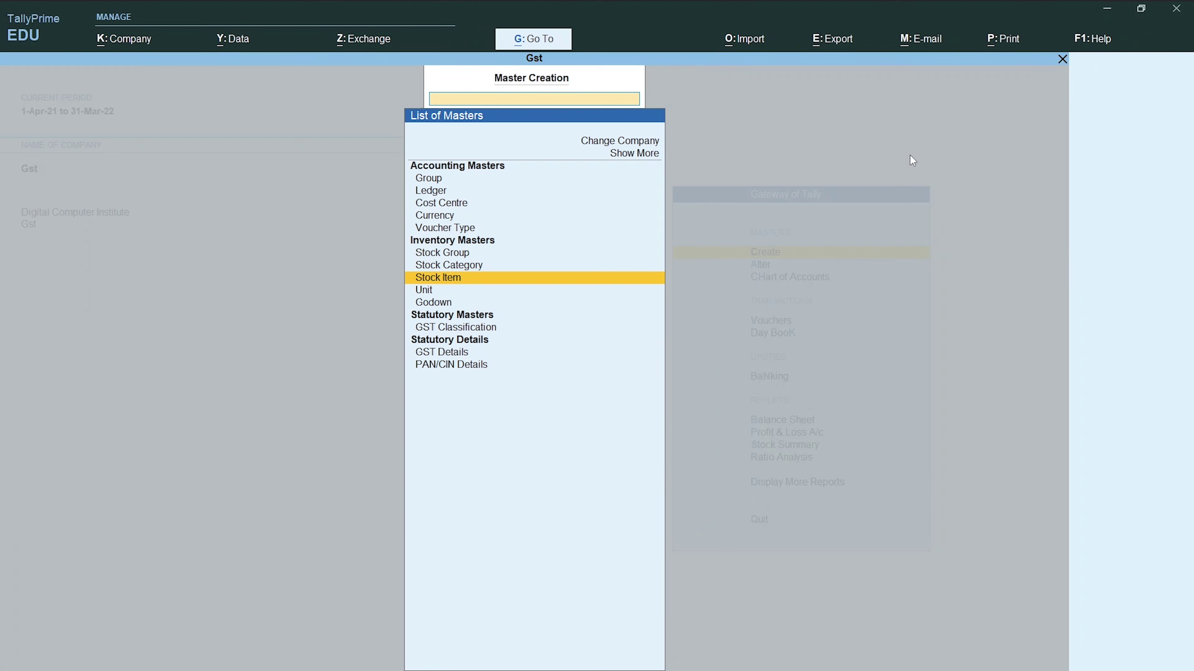
Step: Go to the statutory entries in the list of masters
{"action": "key", "text": "Down"}
{"action": "key", "text": "Down"}
{"action": "key", "text": "Down"}
{"action": "key", "text": "Down"}
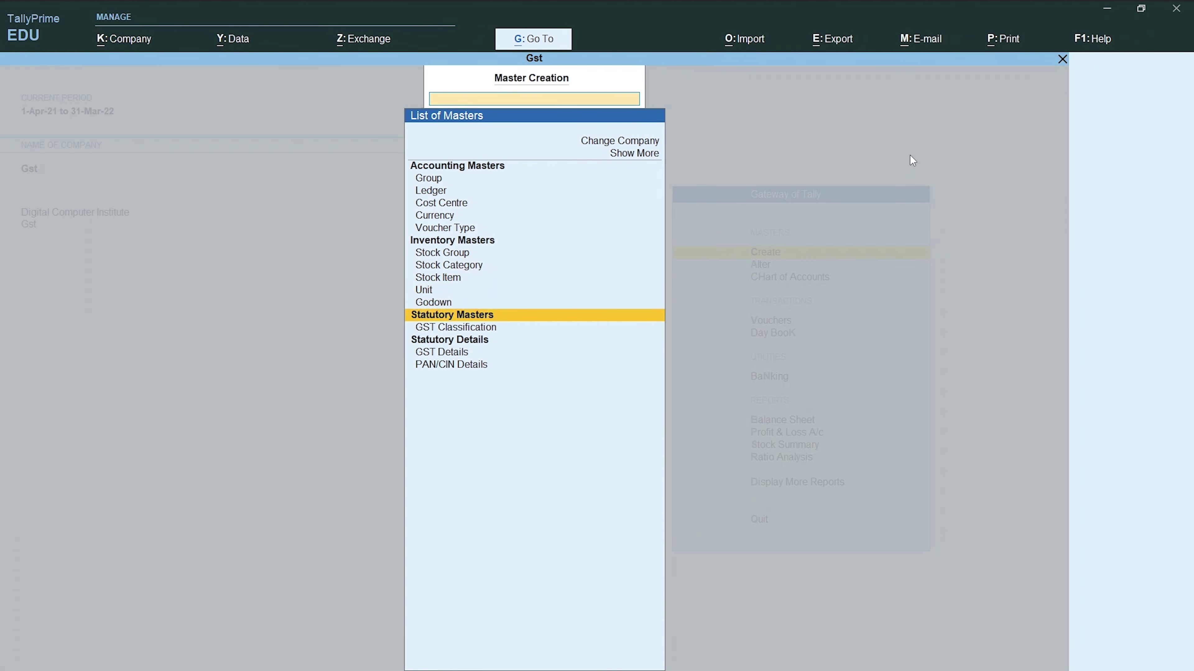